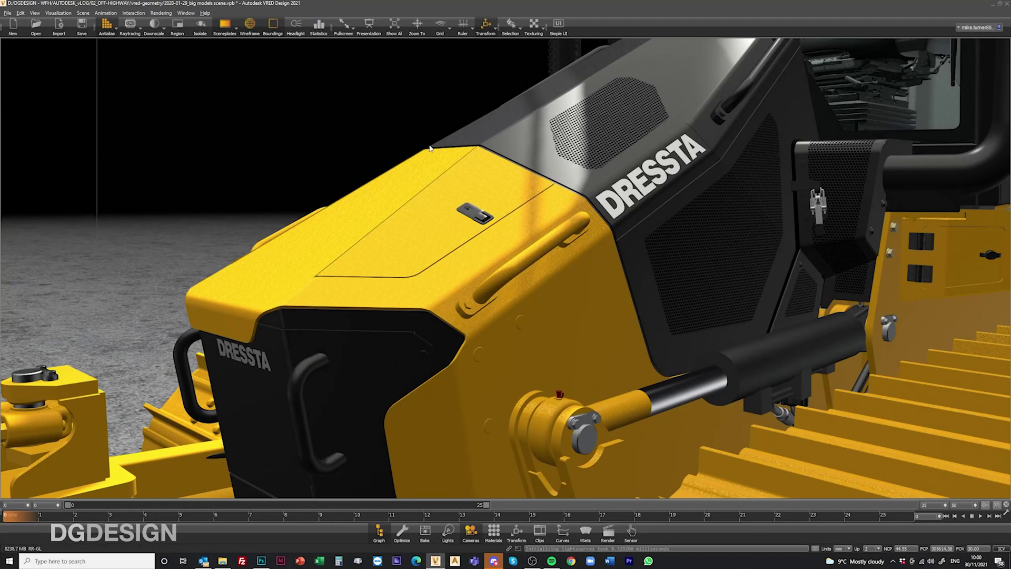
Examine the Dressta bulldozer from the bonnet close-up out to the full machine and its surroundings in the quarry scene
left_click_drag(406, 230, 466, 133)
right_click_drag(457, 118, 511, 258)
left_click_drag(519, 245, 555, 195)
left_click_drag(440, 245, 438, 217)
left_click_drag(498, 263, 504, 243)
middle_click_drag(504, 242, 420, 233)
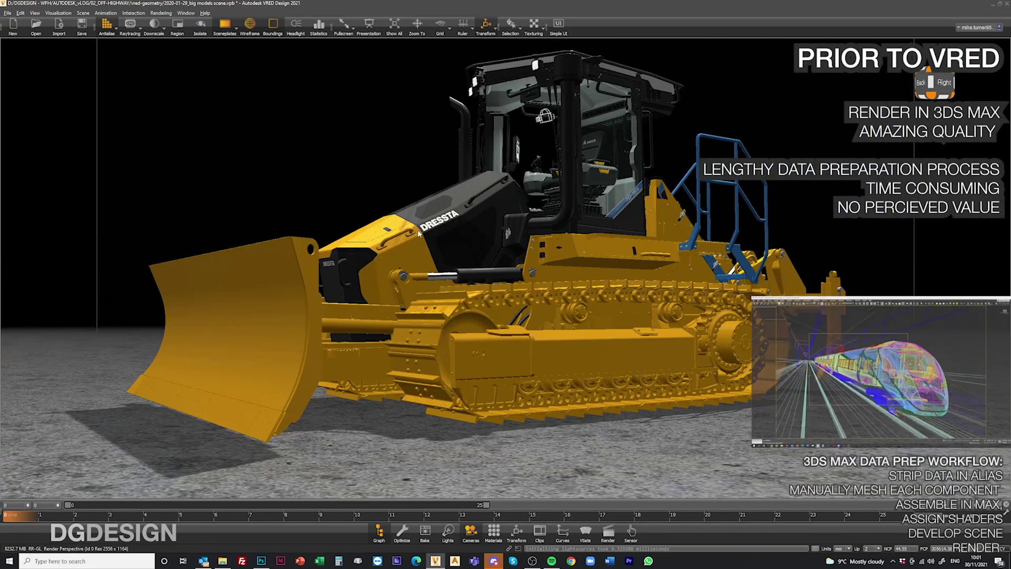
right_click_drag(410, 307, 343, 291)
left_click_drag(335, 287, 348, 292)
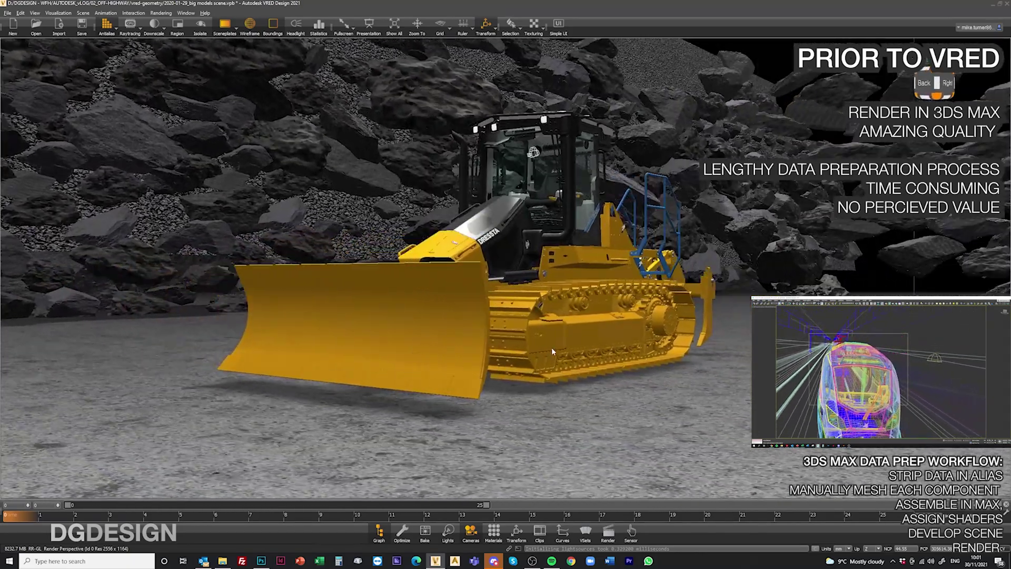
left_click_drag(552, 349, 582, 350)
right_click_drag(352, 355, 417, 308)
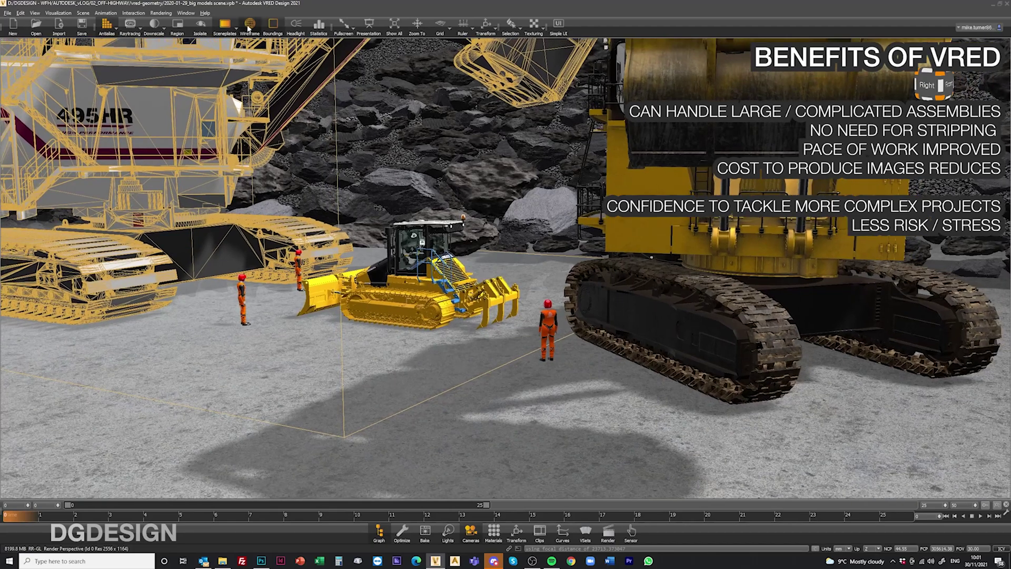
Toggle the wireframe display and turn on raytracing for the quarry scene
left_click(249, 26)
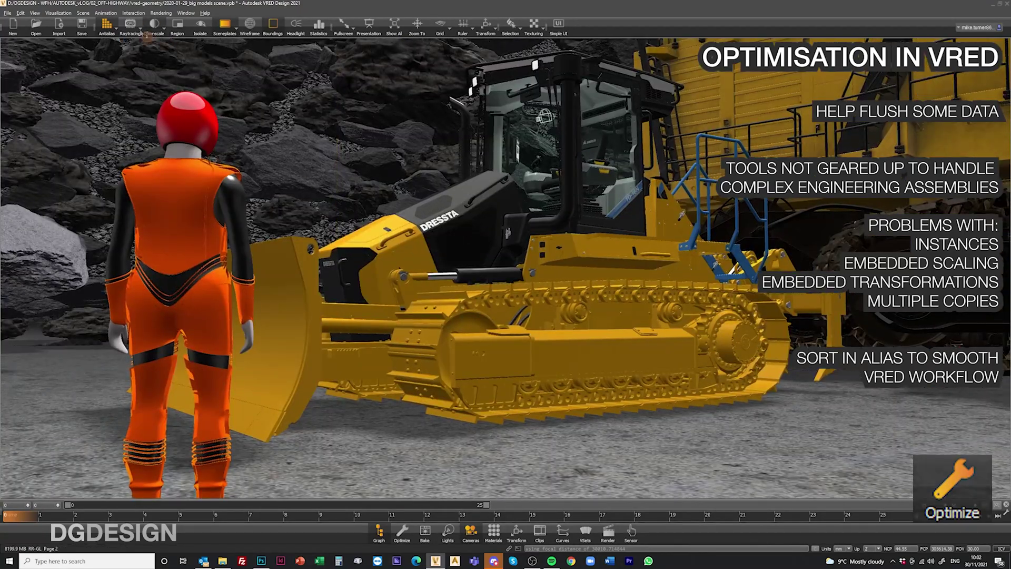
left_click(132, 26)
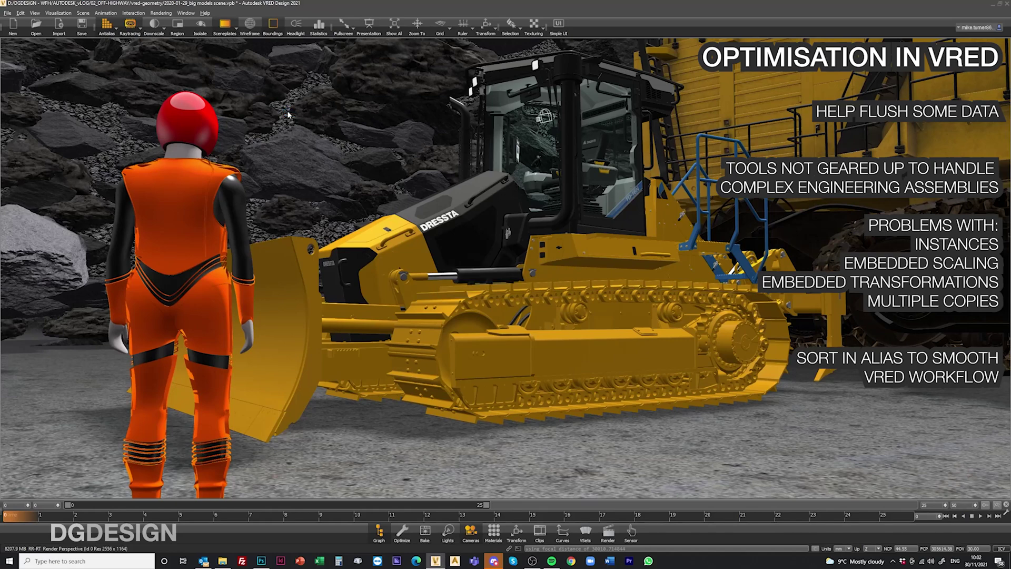
left_click_drag(288, 115, 294, 118)
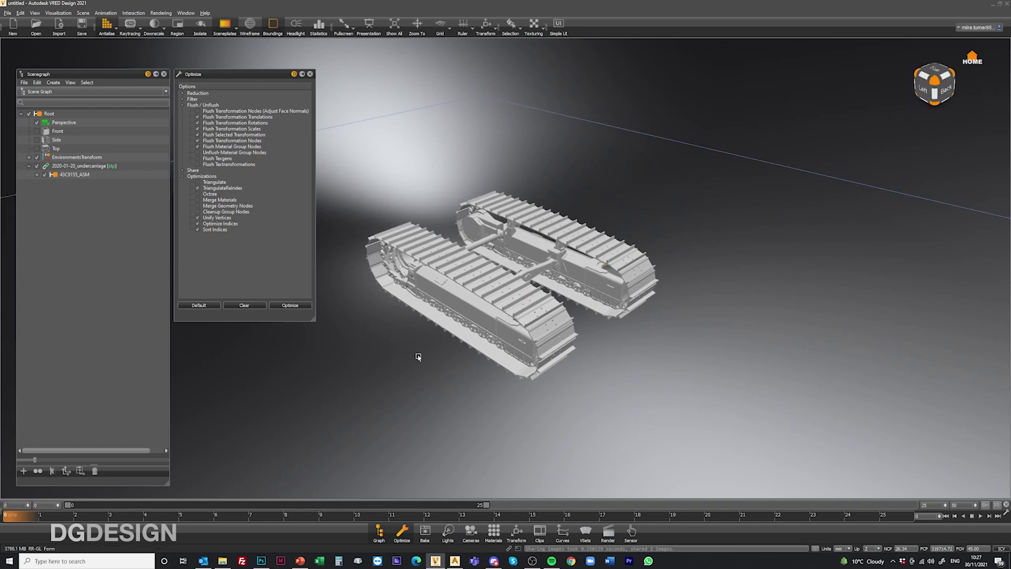
Inspect the imported undercarriage model and expand its 43C9155_ASM assembly in the scenegraph
left_click_drag(587, 356, 457, 352)
right_click_drag(457, 350, 483, 392)
left_click_drag(484, 392, 518, 364)
right_click_drag(519, 363, 528, 315)
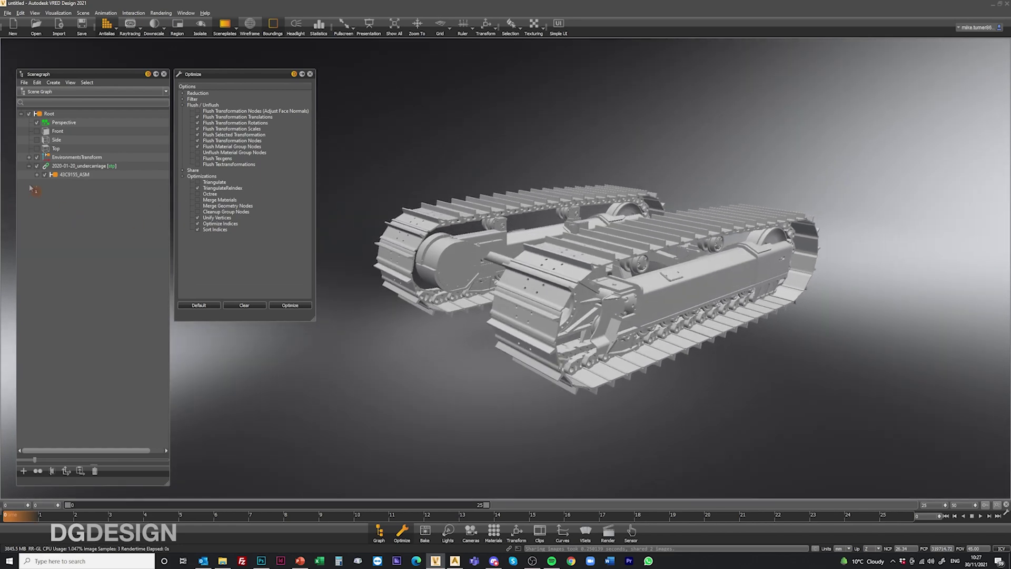
left_click(85, 166)
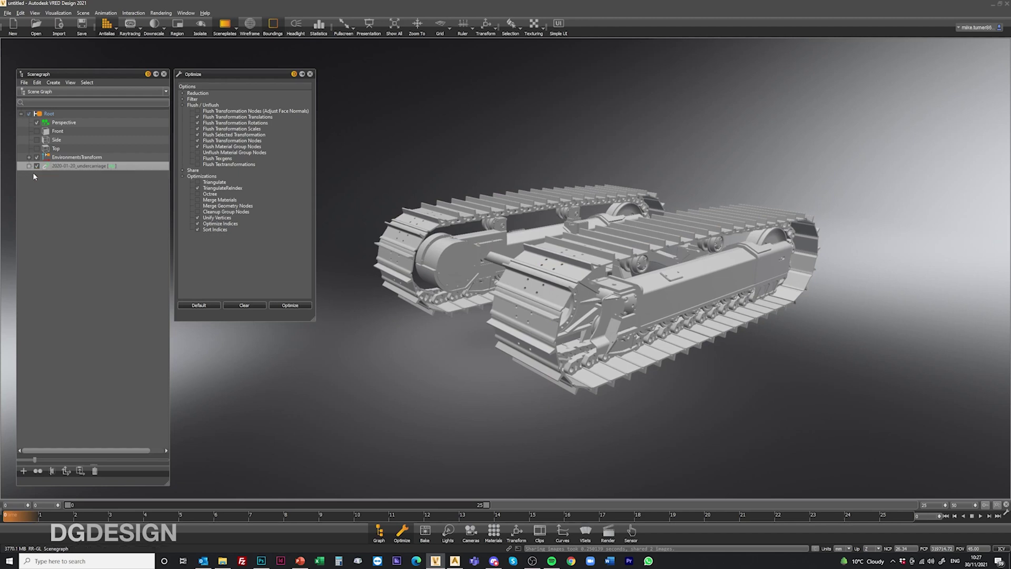
left_click(36, 175)
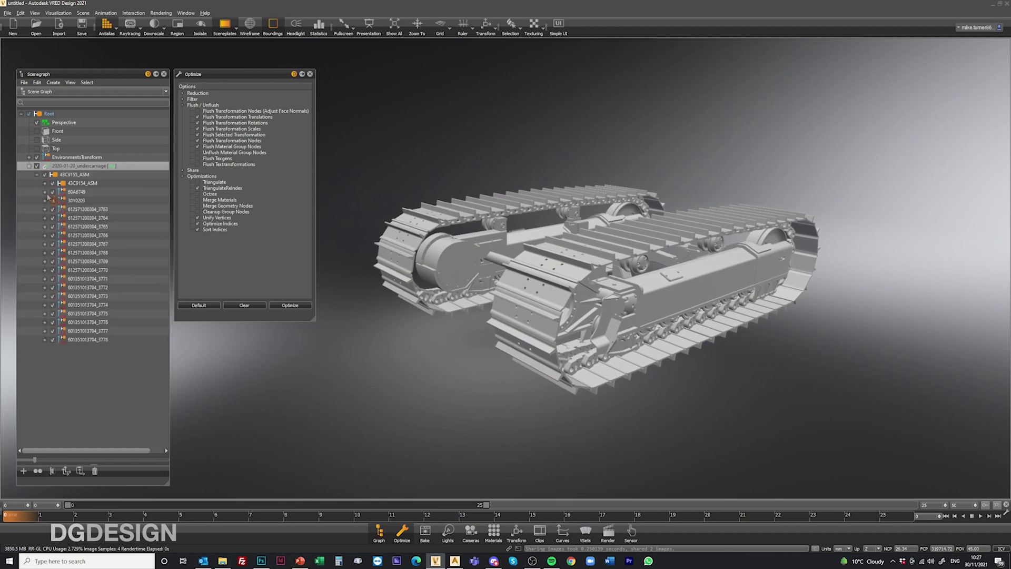
Inspect the assembly's child nodes one by one and expand the part node ending in _3777
left_click(74, 184)
left_click(72, 192)
left_click(74, 203)
left_click(77, 278)
left_click(79, 313)
left_click(81, 330)
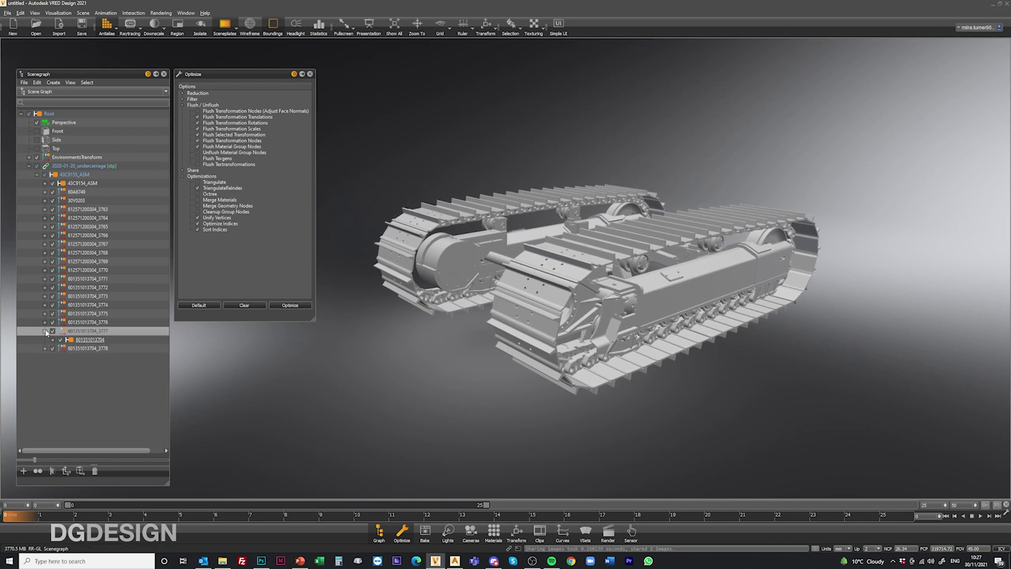
Optimize the 80A8749 and 30Y0203 nodes with the current flush options to remove their transformations
left_click(70, 176)
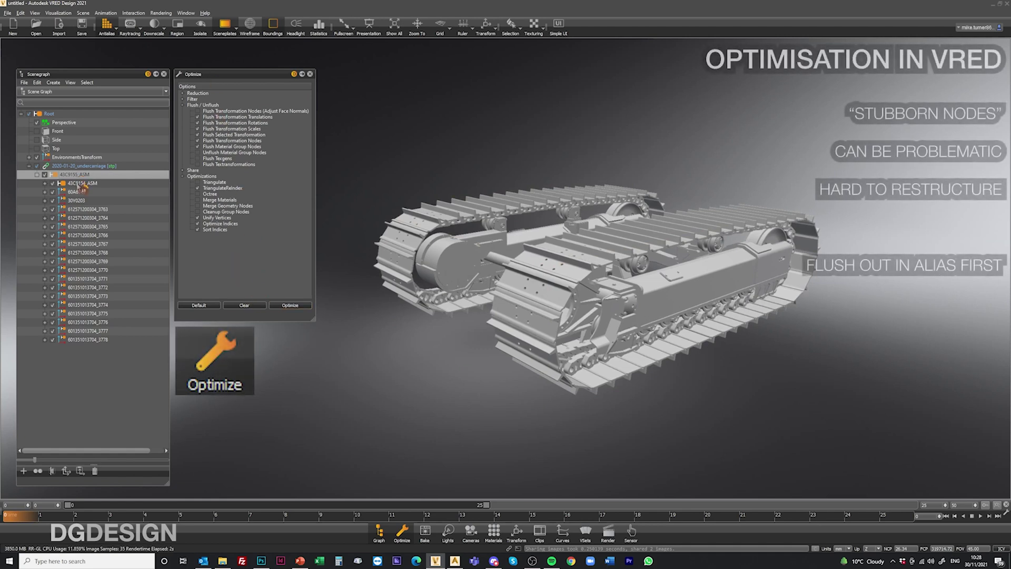
left_click(287, 306)
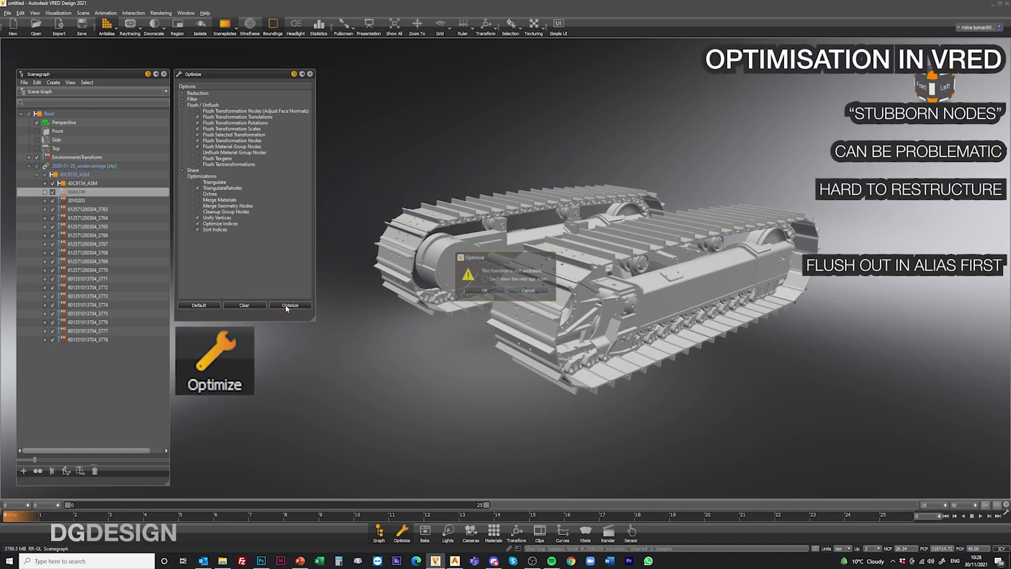
left_click(482, 291)
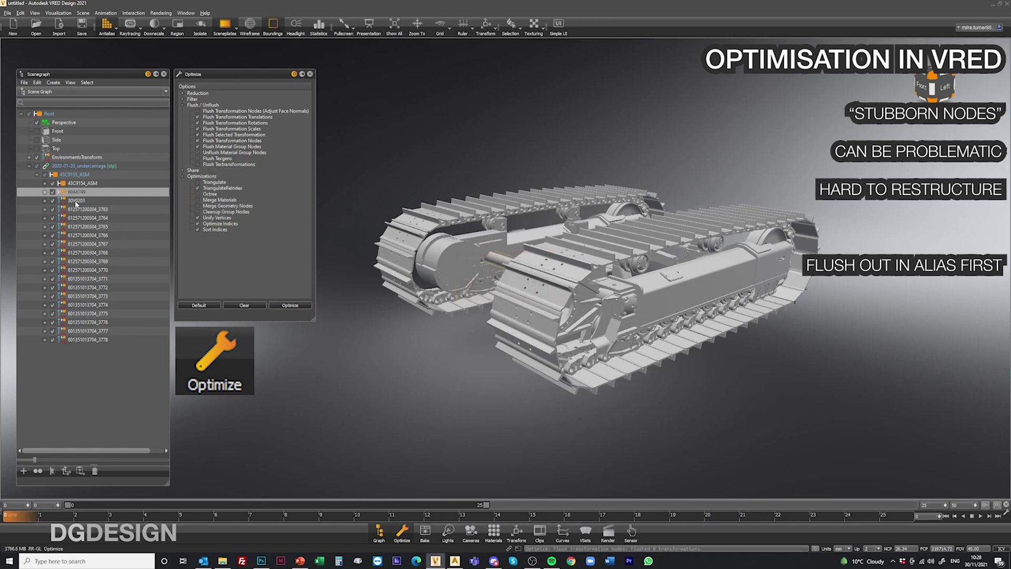
left_click(286, 305)
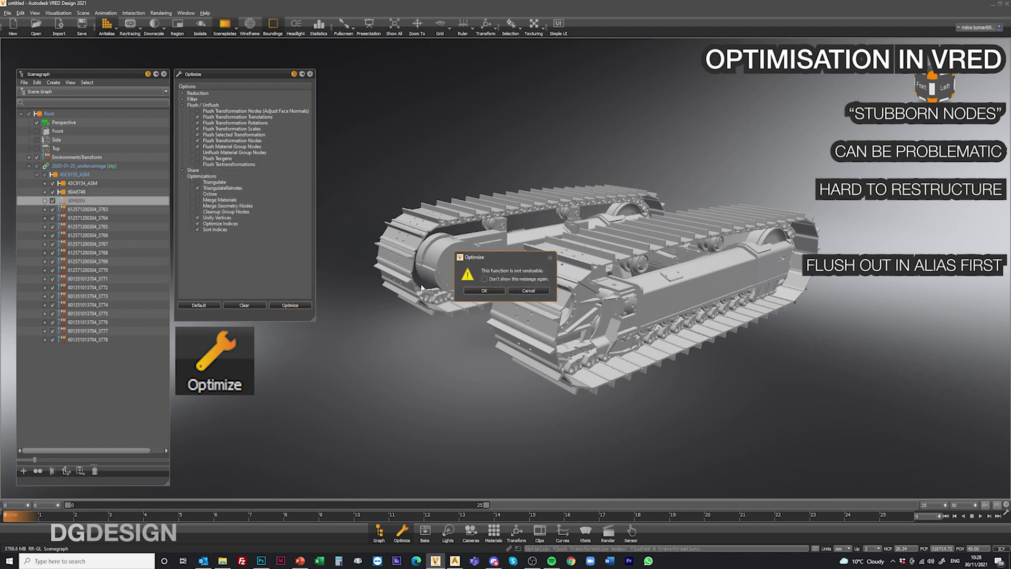
left_click(488, 294)
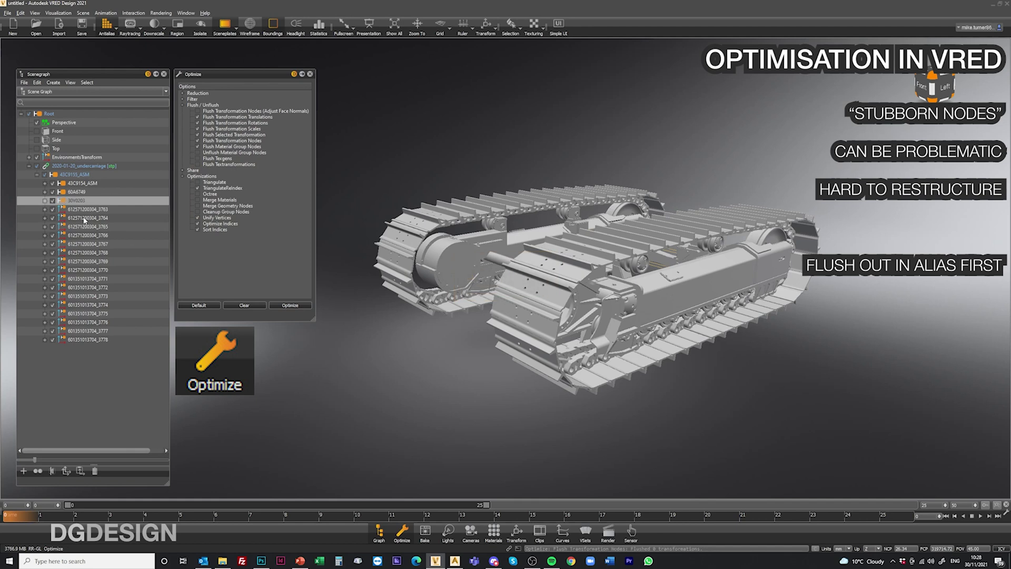
Optimize the part node ending in _3763 and expand it down to its geometry
left_click(289, 306)
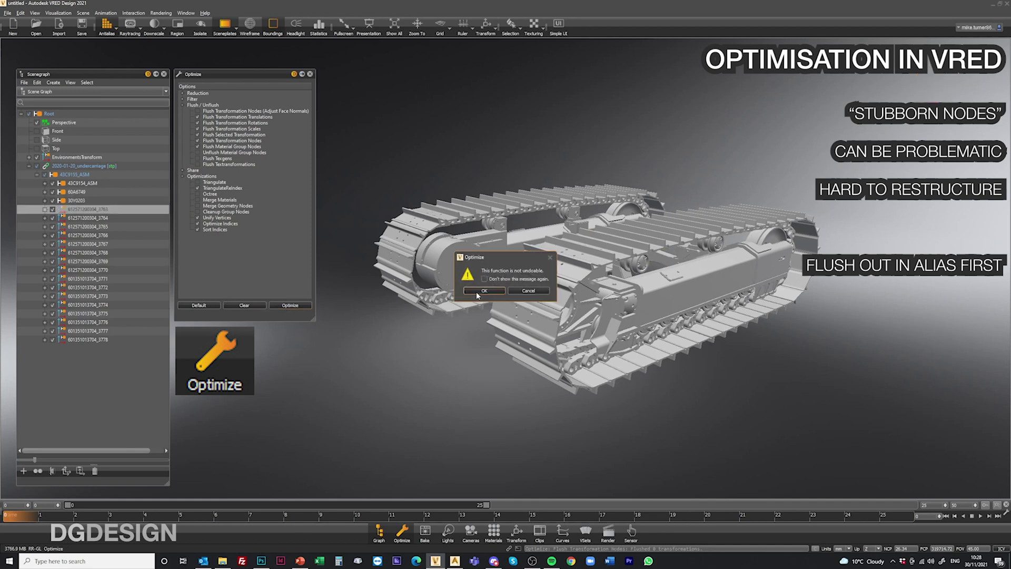
left_click(485, 291)
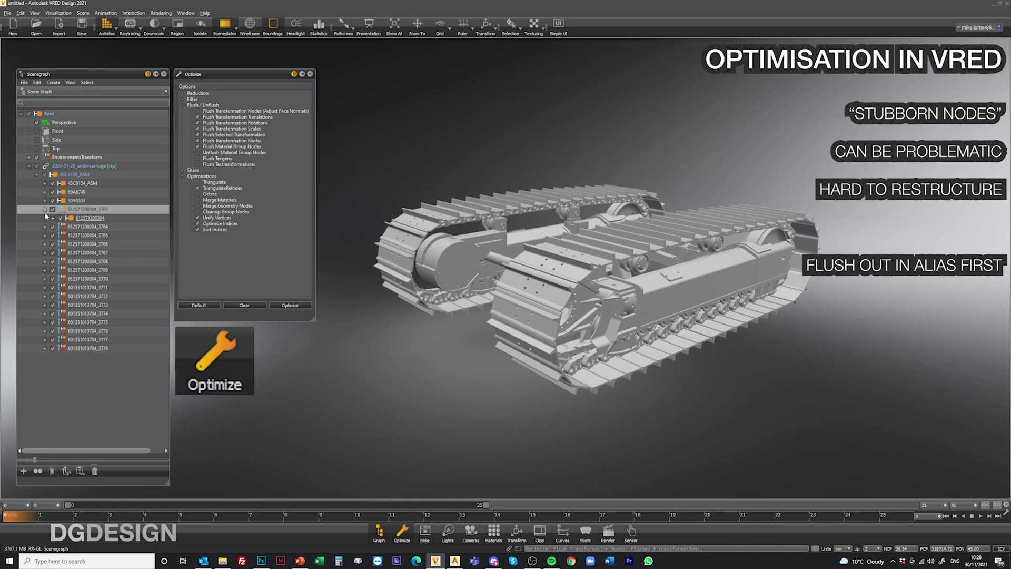
left_click(52, 219)
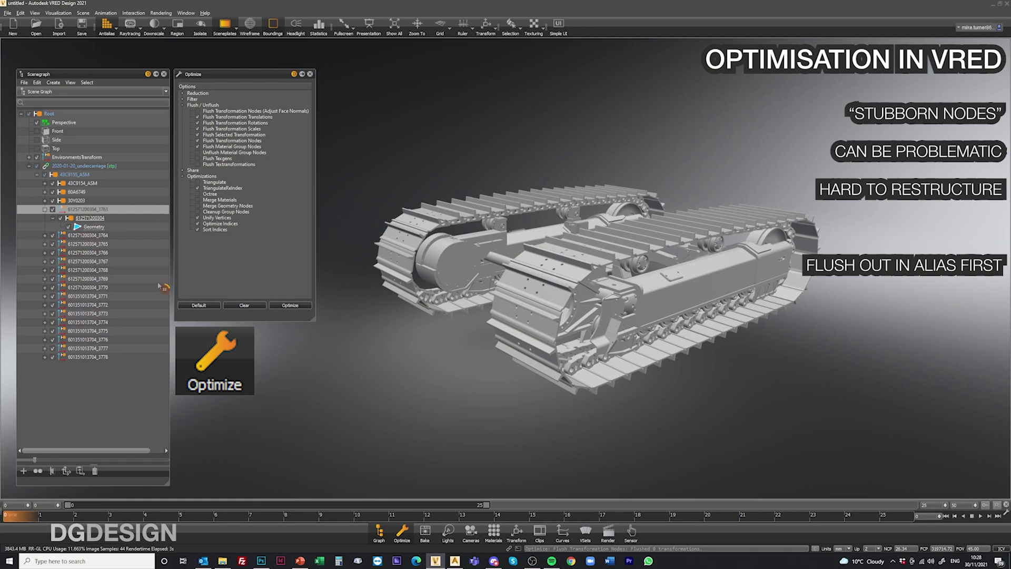
Optimize the part node ending in _3764 and expand it to check its structure
left_click(96, 236)
left_click(282, 305)
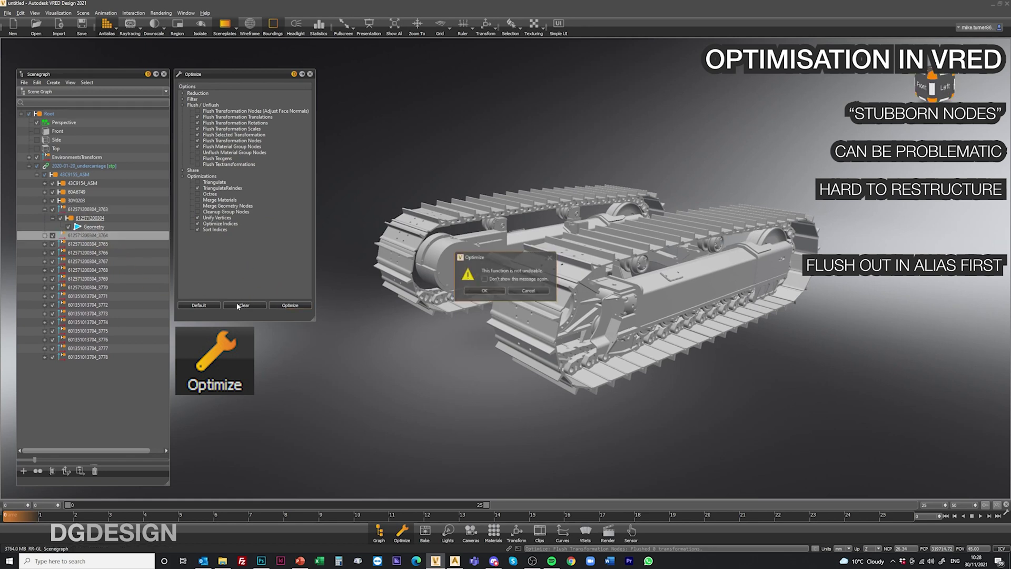
left_click(475, 291)
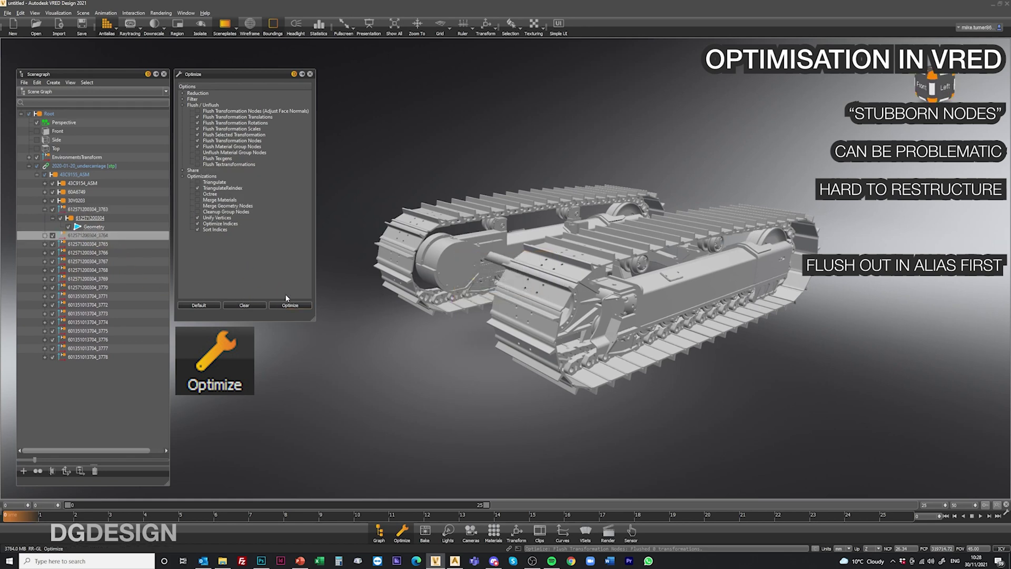
left_click(44, 235)
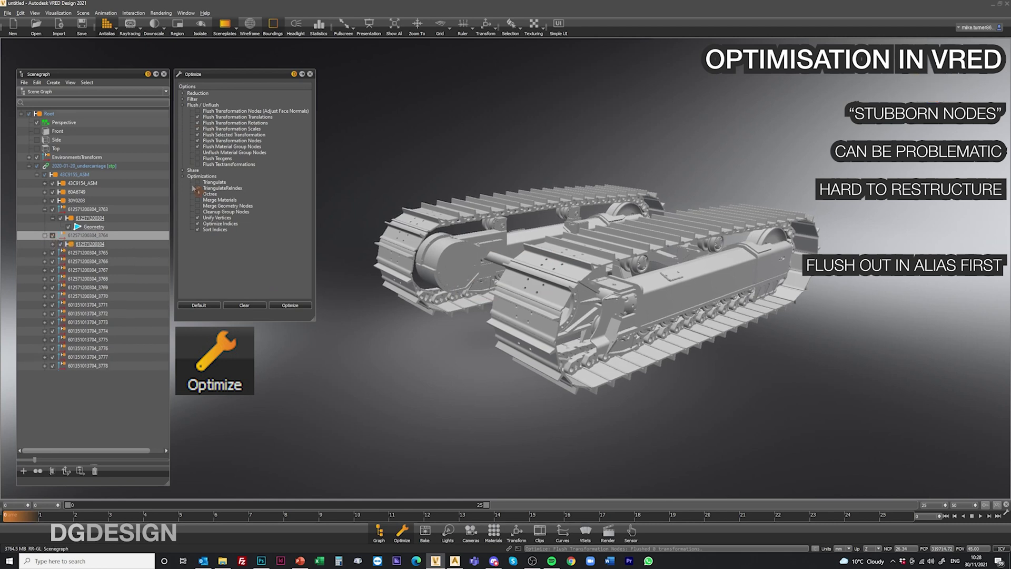
Enable Flush Transformation Nodes (Adjust Face Normals) and optimize the node ending in _3764 again
left_click(198, 111)
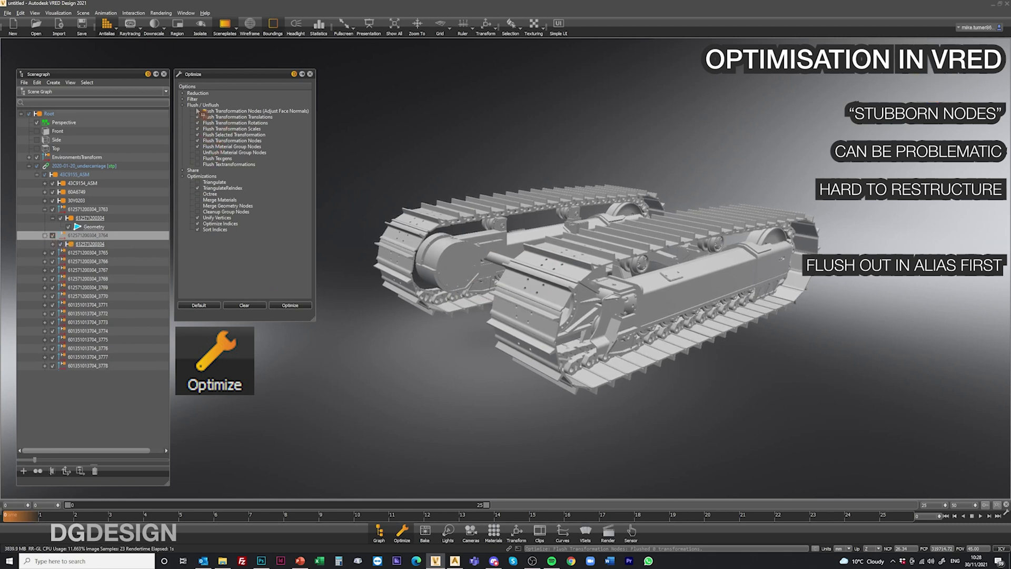
left_click(288, 305)
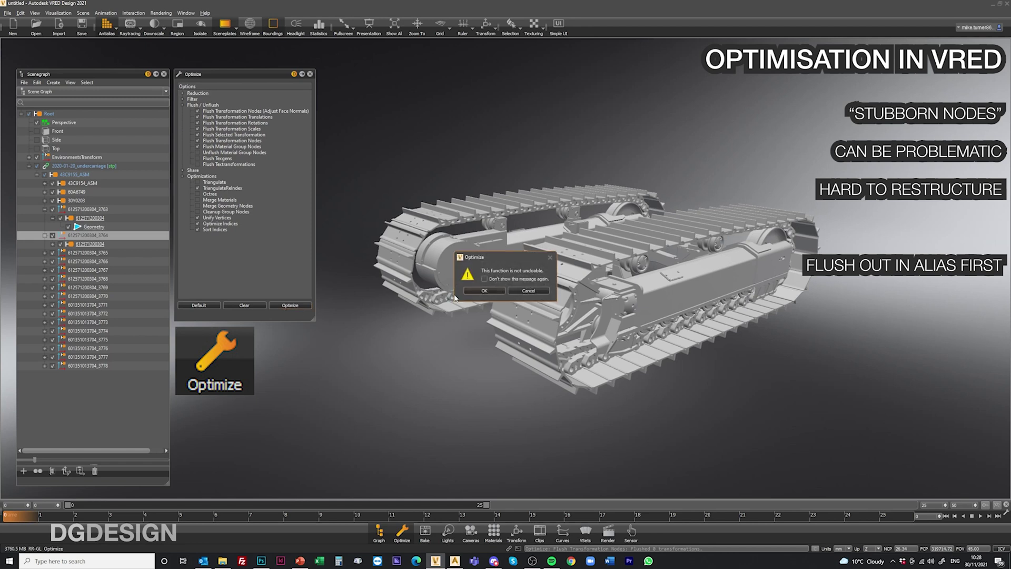
left_click(481, 296)
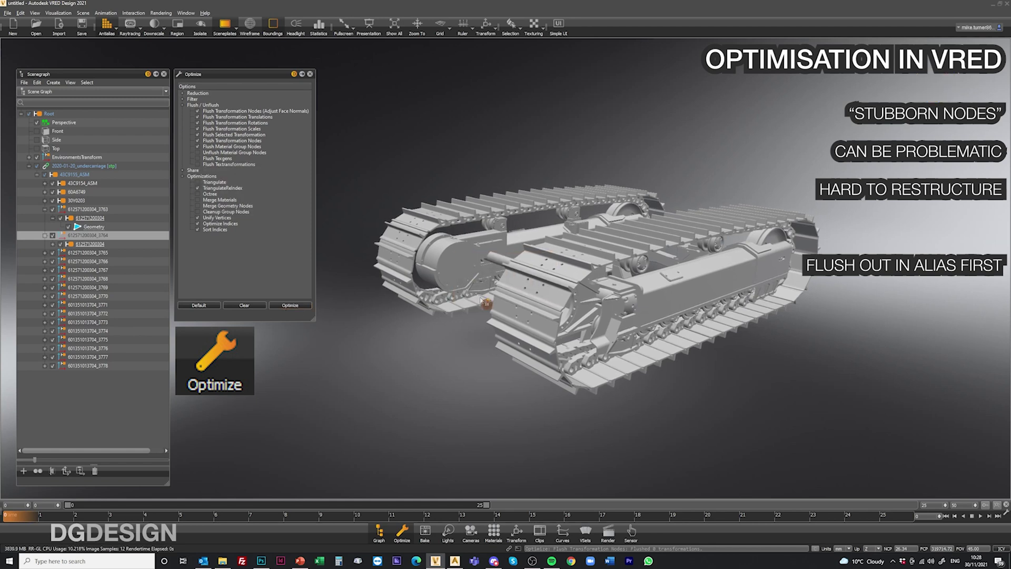
left_click_drag(470, 316, 606, 361)
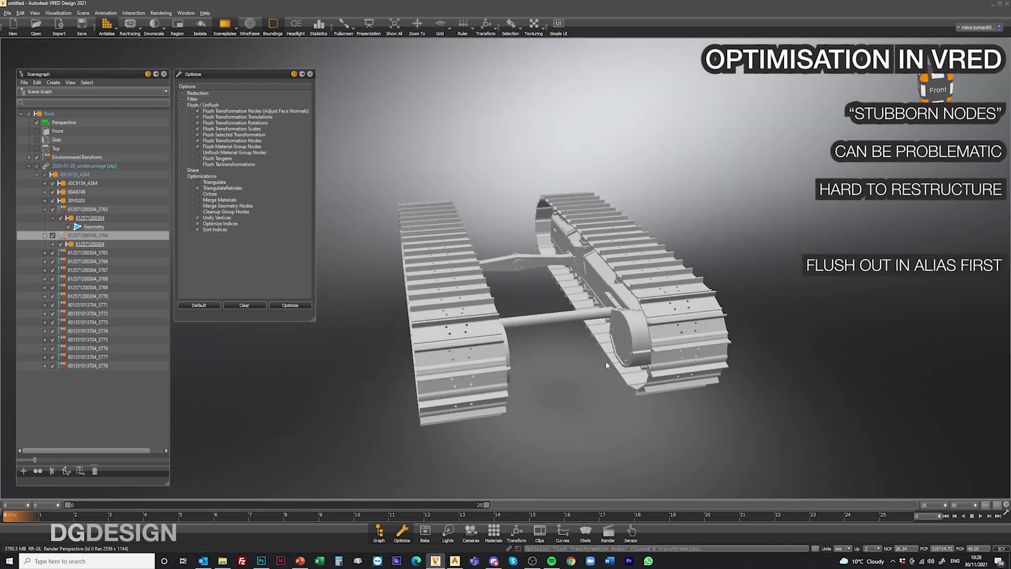
left_click(521, 371)
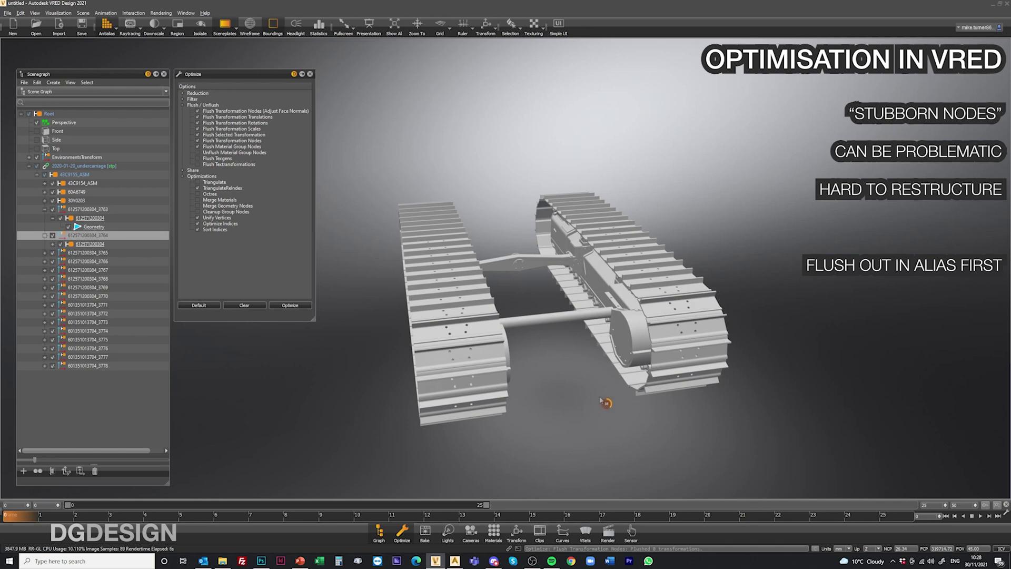
left_click_drag(583, 343, 524, 329)
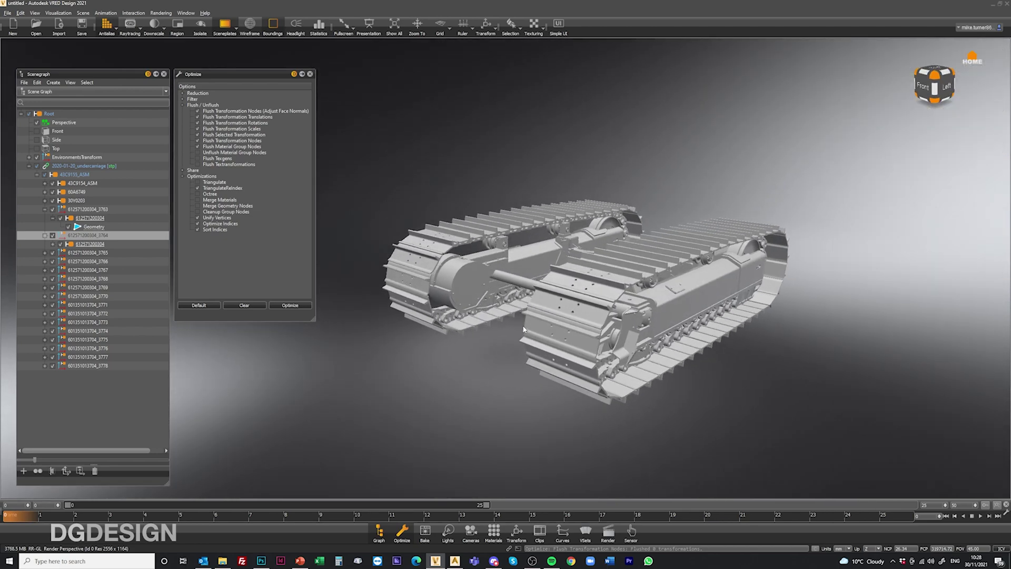
left_click(523, 330)
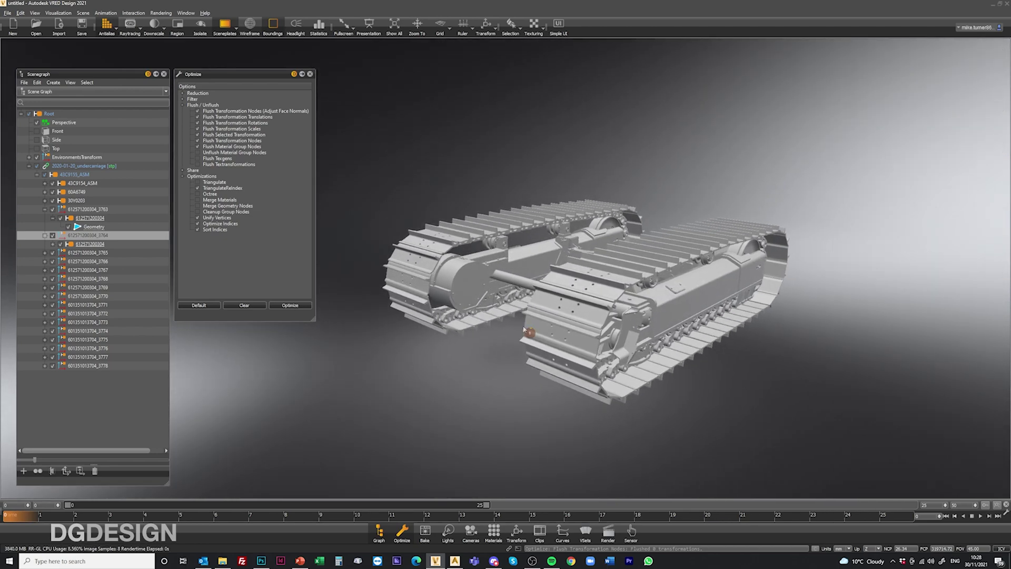
Switch to Alias, select the whole undercarriage model and expand its instances
left_click(455, 560)
left_click_drag(358, 171, 355, 202, "alt+shift")
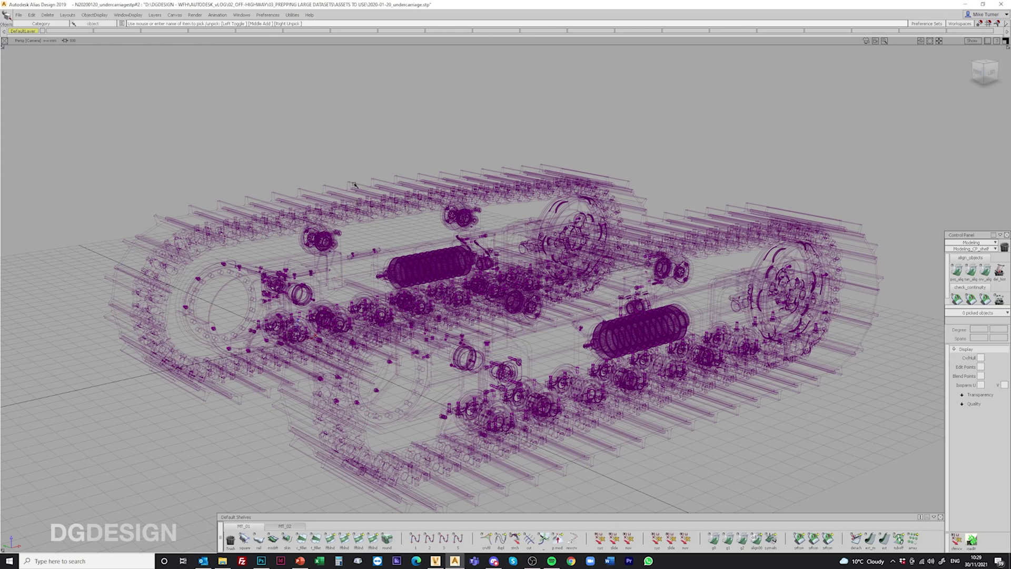
key("ctrl+a")
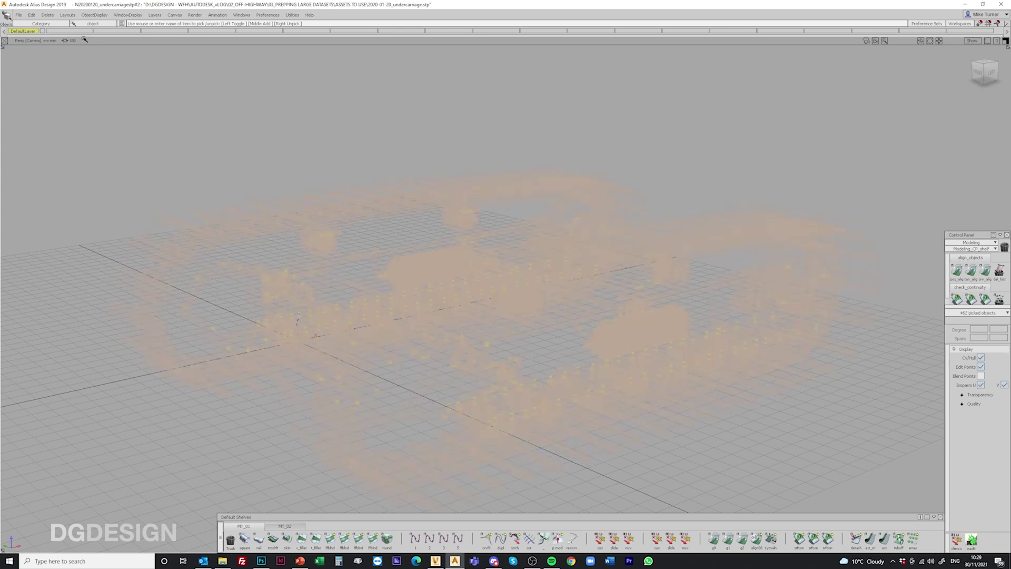
left_click(31, 15)
left_click(39, 140)
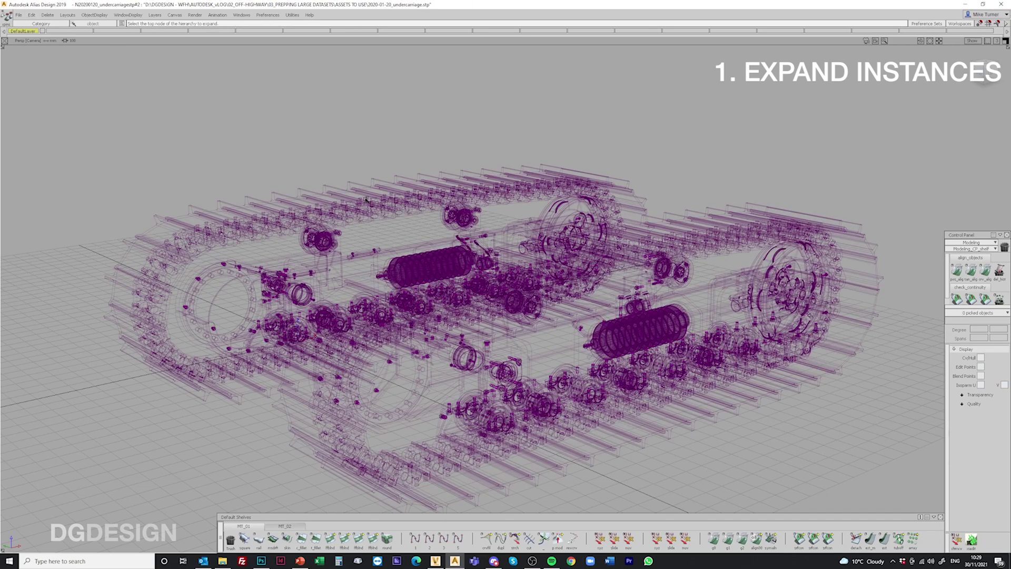
Select all of the undercarriage objects, ungroup them through the Ungroup options to collapse their nodes, and clear the selection
left_click_drag(290, 190, 320, 195, "ctrl+shift")
left_click(325, 187)
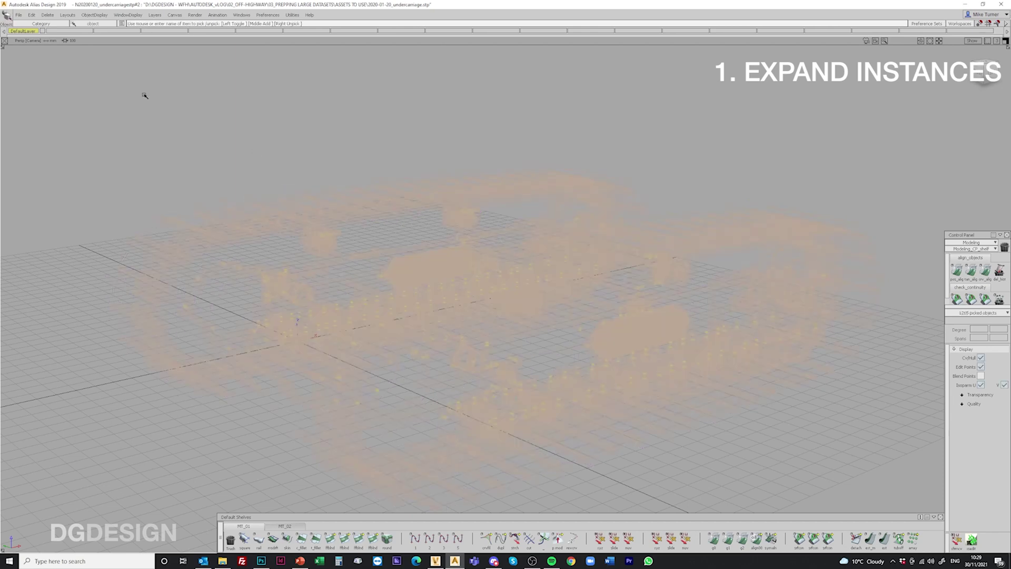
left_click(31, 15)
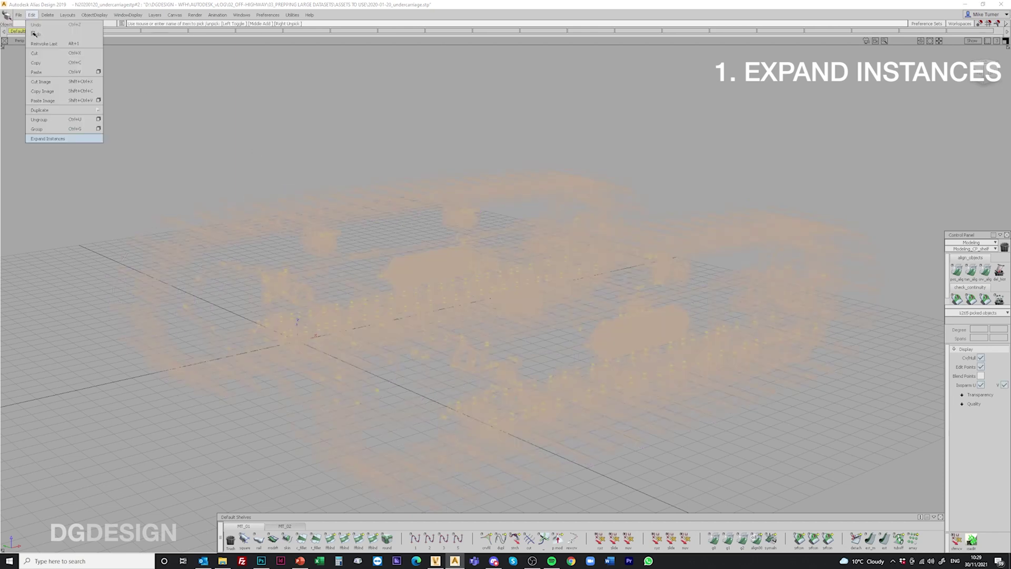
left_click(98, 120)
left_click(551, 308)
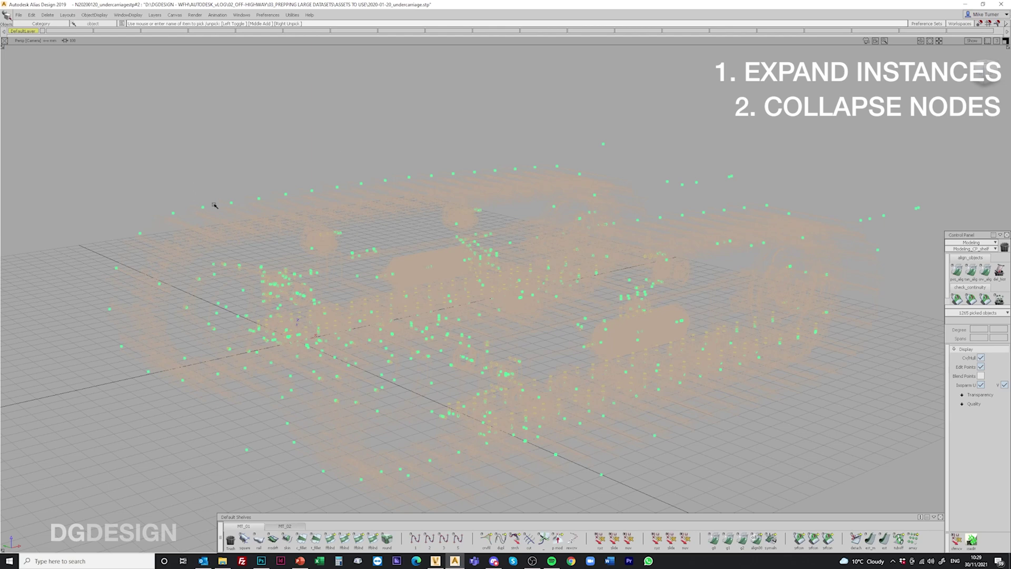
left_click_drag(235, 175, 240, 138, "ctrl+shift")
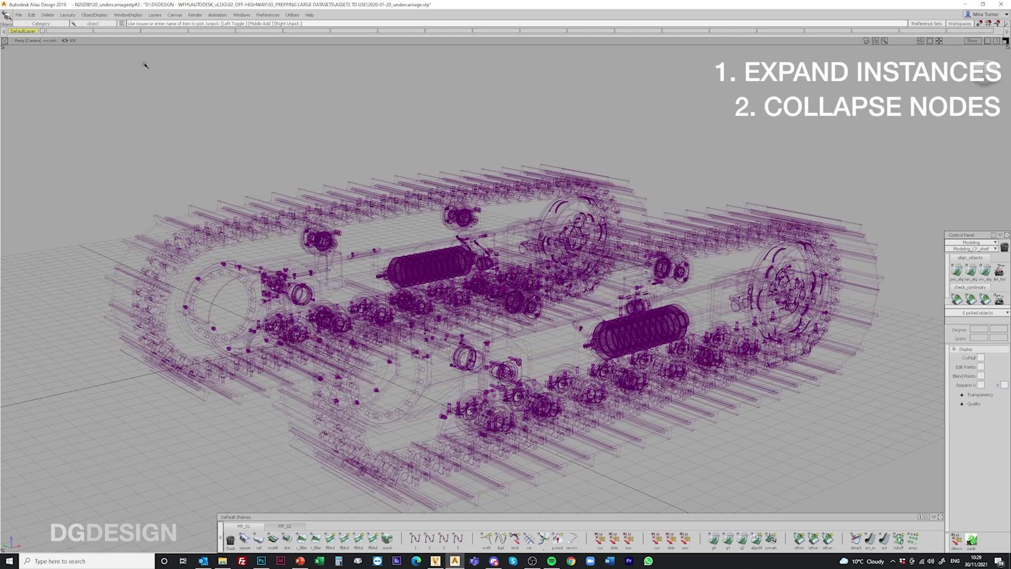
Select all of the undercarriage objects and delete their null nodes
mouse_move(71, 109)
left_mouse_down()
mouse_move(885, 512)
mouse_move(917, 513)
left_mouse_up()
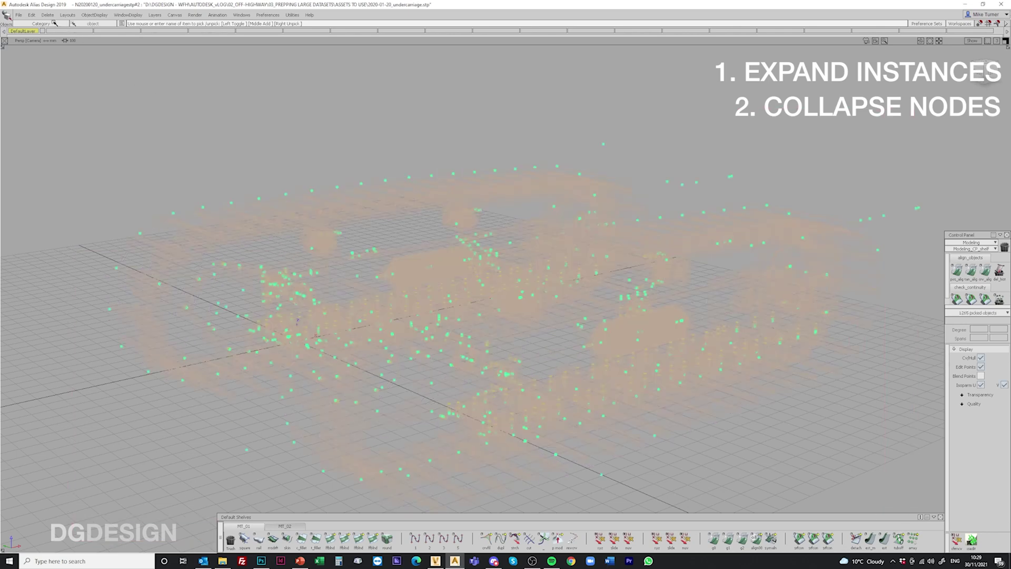
left_click(48, 15)
left_click(60, 120)
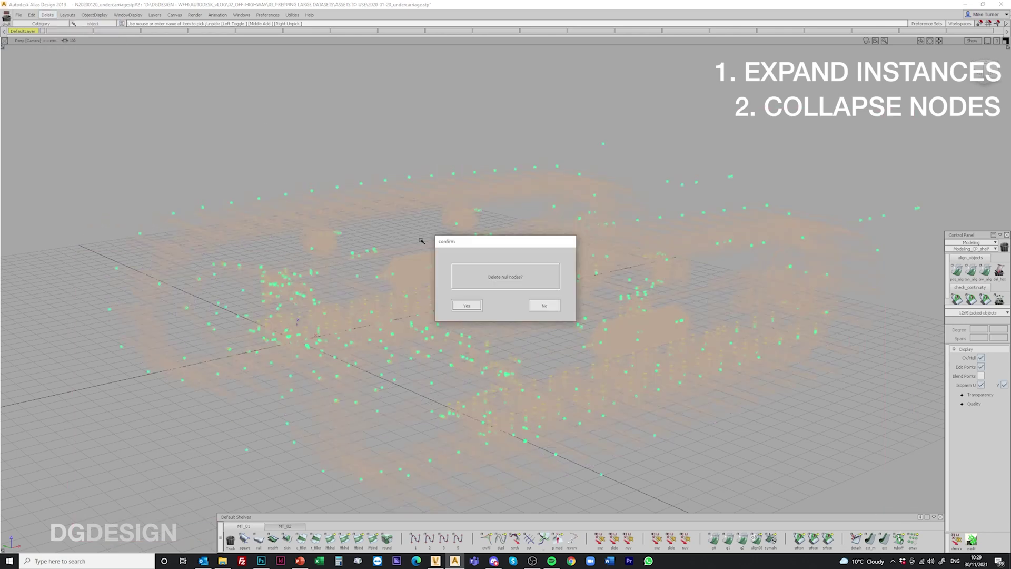
left_click(466, 305)
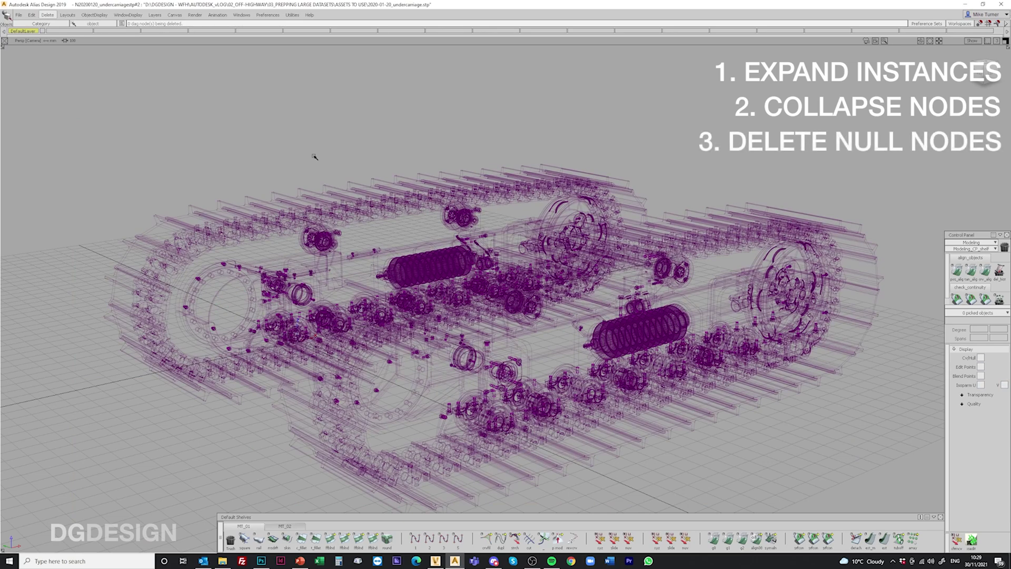
Select the entire undercarriage again and apply Zero Transforms to all of its objects
left_click_drag(314, 156, 303, 175, "ctrl+shift")
mouse_move(294, 166)
right_mouse_down("alt+shift")
mouse_move(289, 184)
mouse_move(246, 166)
right_mouse_up("alt+shift")
left_click_drag(246, 166, 249, 186, "ctrl+shift")
left_click_drag(207, 135, 788, 500)
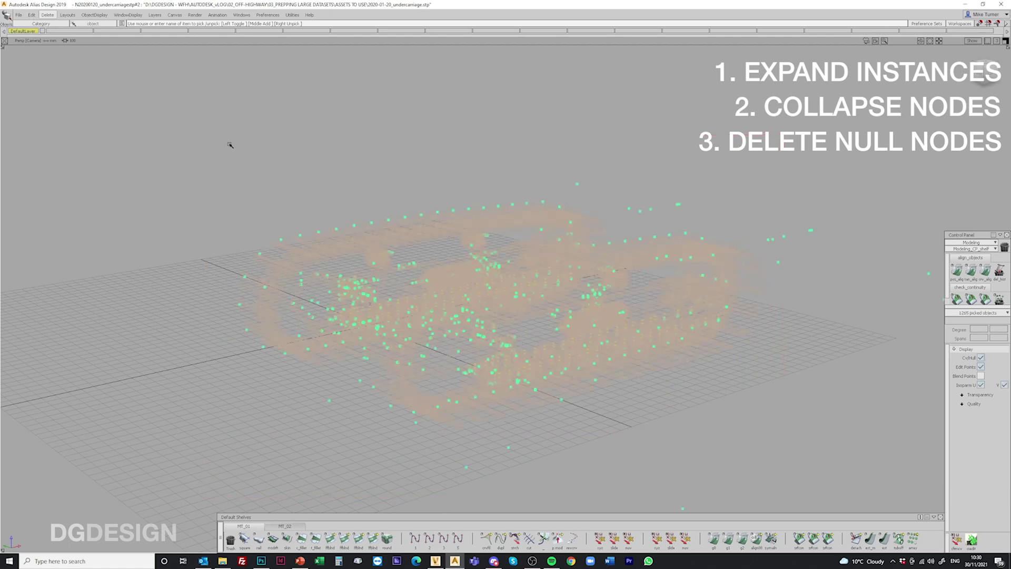
left_click(32, 15)
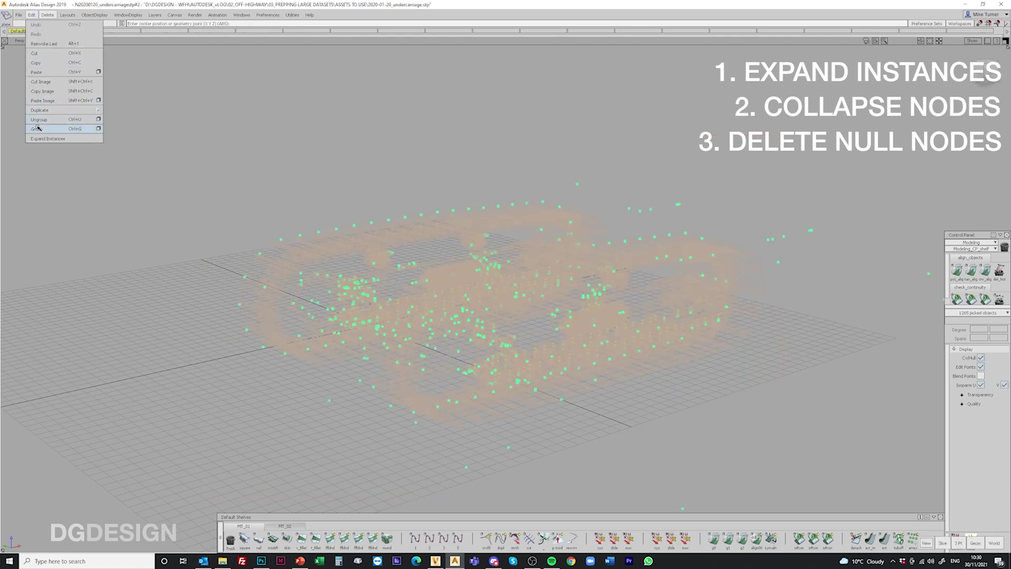
left_click(176, 116)
right_click(176, 116, "ctrl+shift")
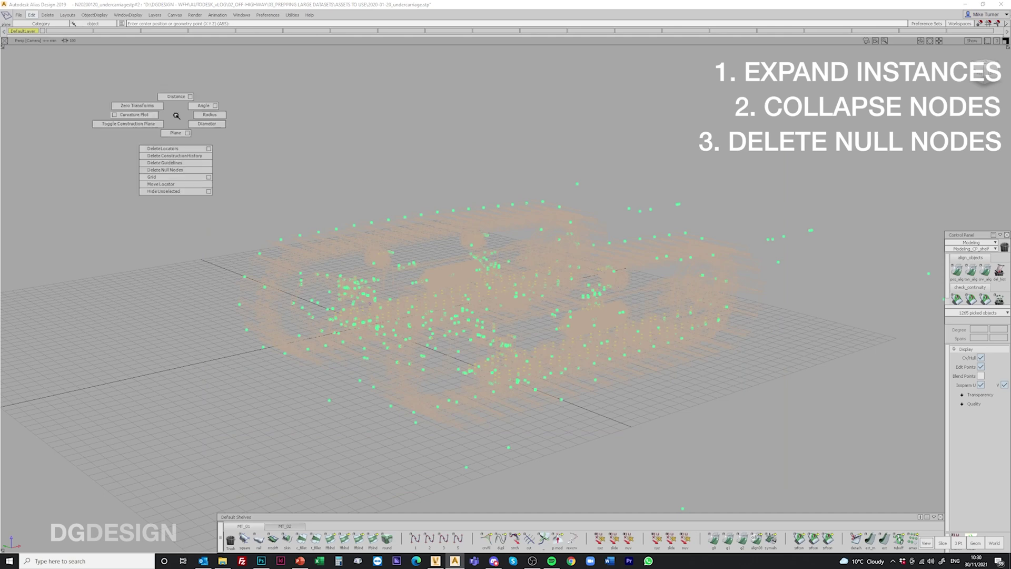
left_click(176, 115, "ctrl+shift")
right_click_drag(175, 116, 126, 103, "ctrl+shift")
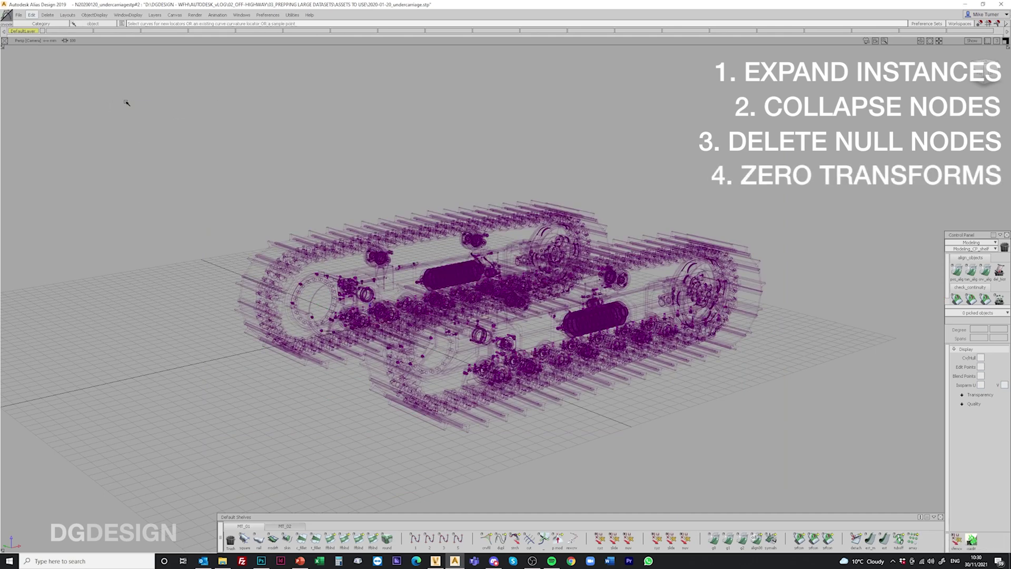
Select the whole undercarriage and save the model as 2020-01-20_undercarriage_modified, replacing the existing wire file in ASSETS TO USE
left_click_drag(210, 117, 826, 519)
right_click_drag(316, 149, 283, 139, "ctrl+shift")
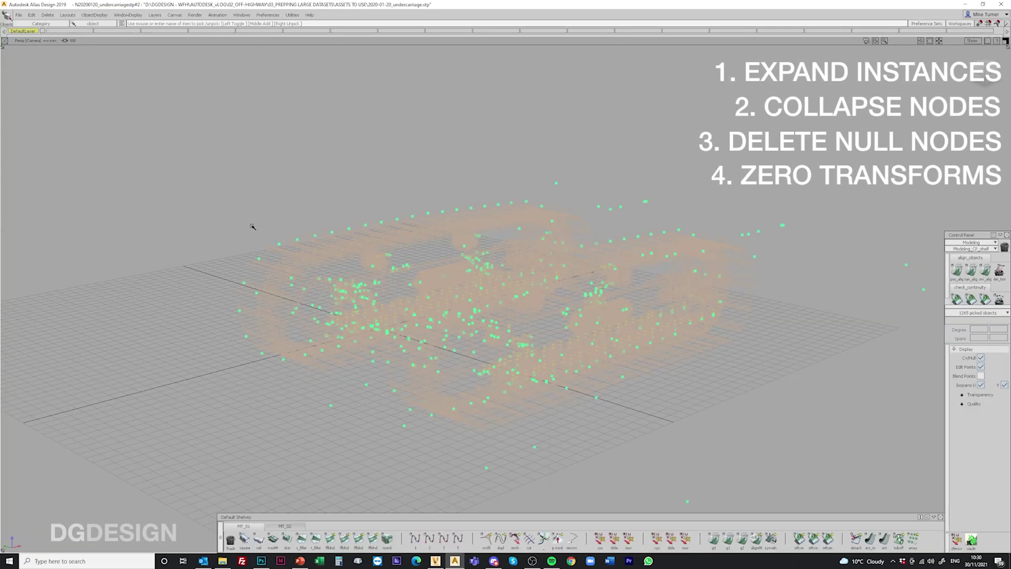
left_click(19, 14)
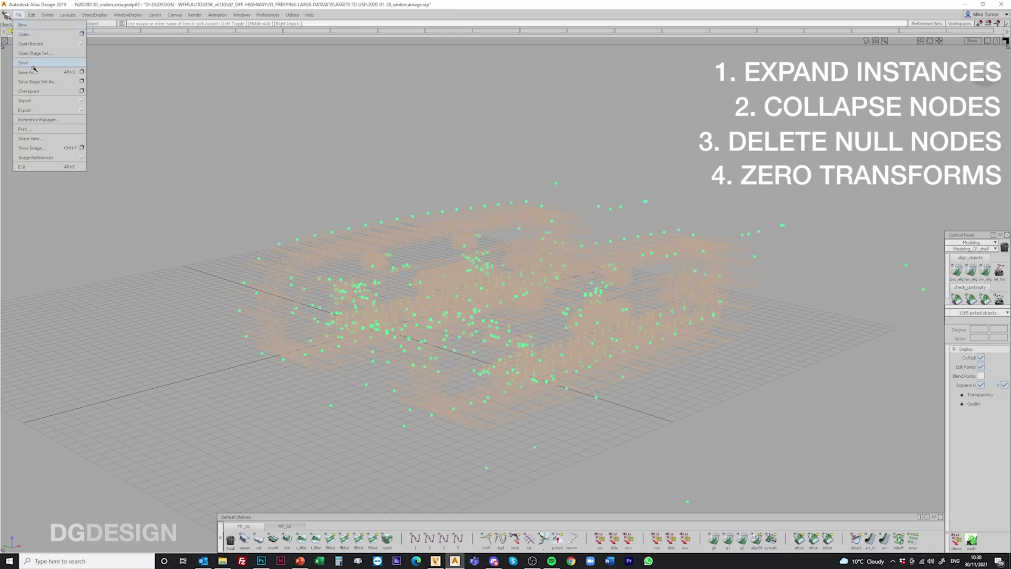
left_click(35, 74)
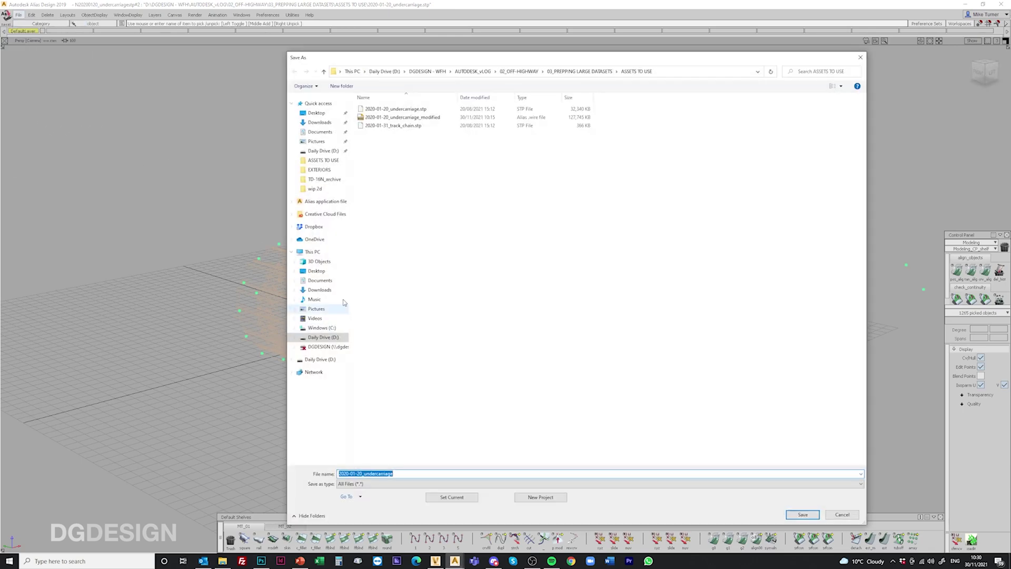
left_click(399, 117)
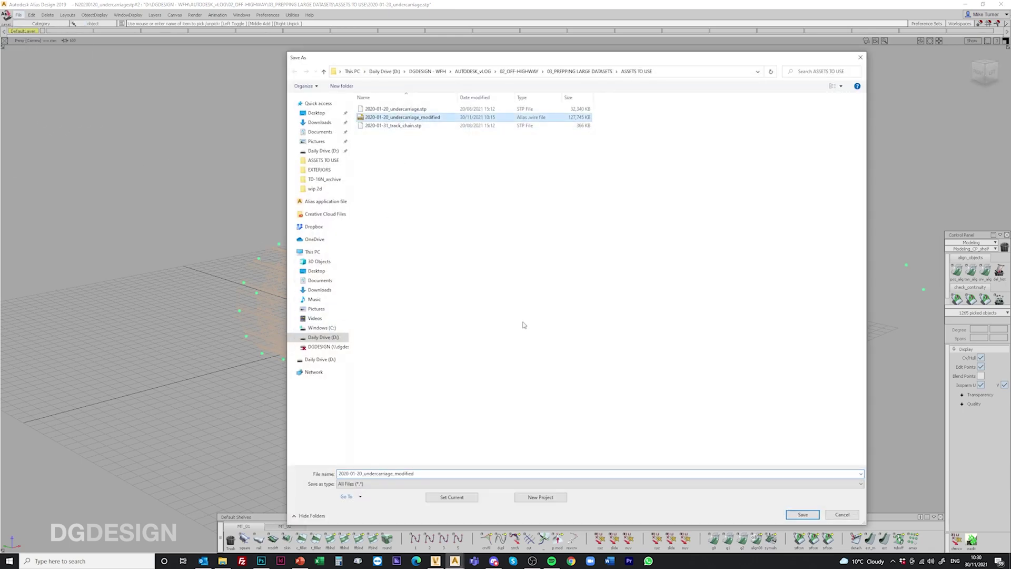
left_click(803, 514)
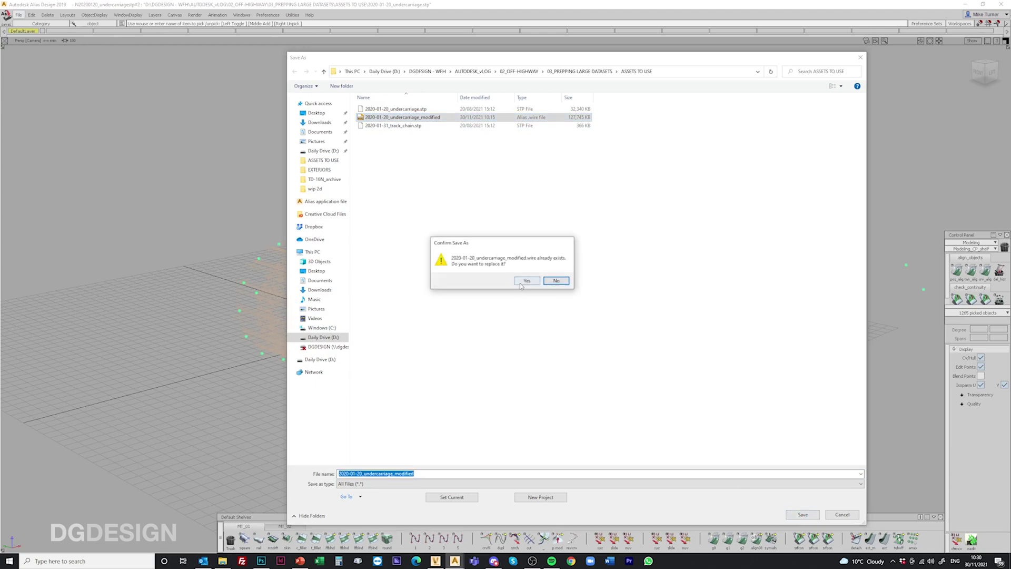
left_click(522, 279)
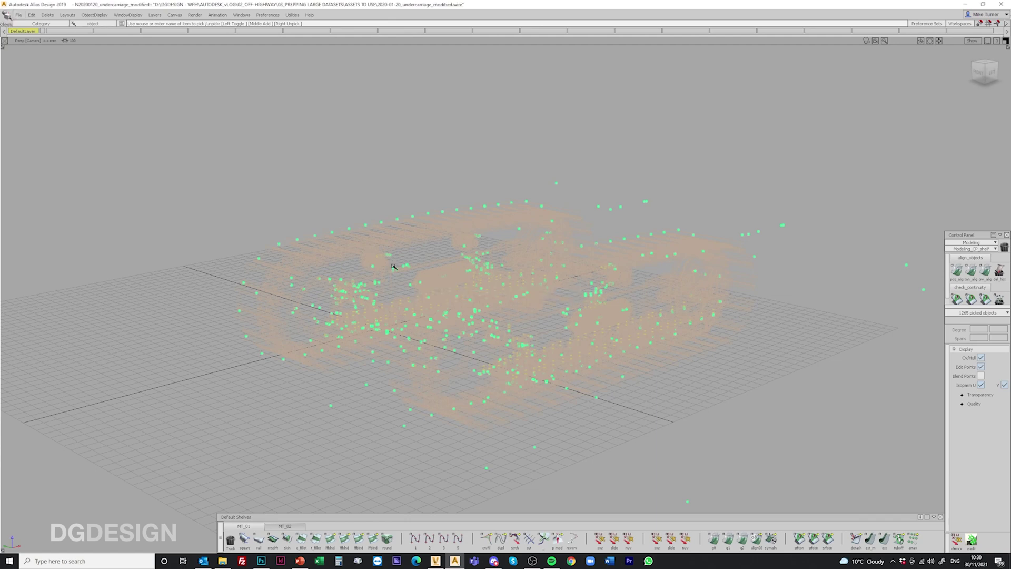
Compare the saved wire file's size with the original STP file in the ASSETS TO USE folder
left_click(18, 14)
left_click(25, 35)
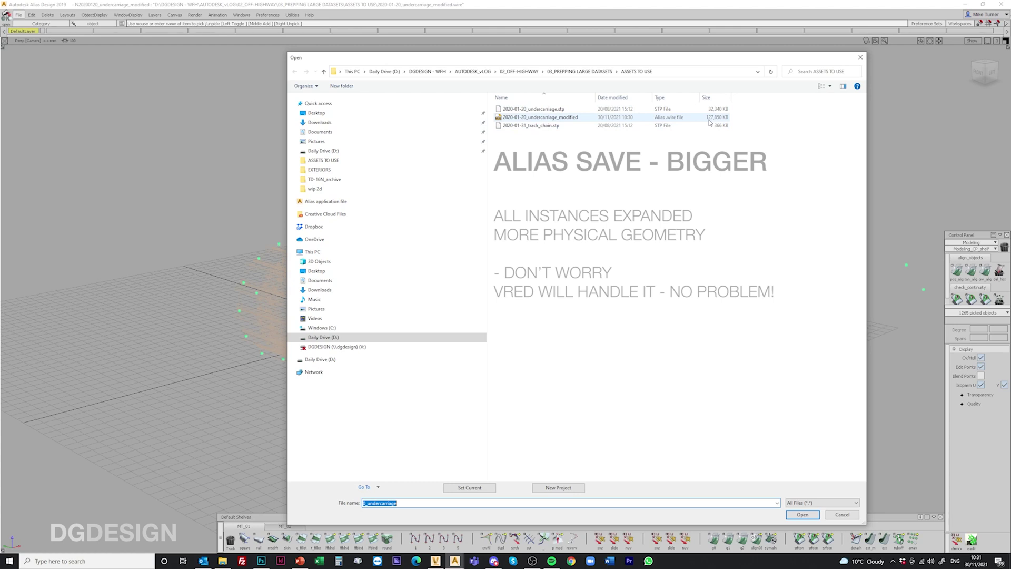
left_click(841, 515)
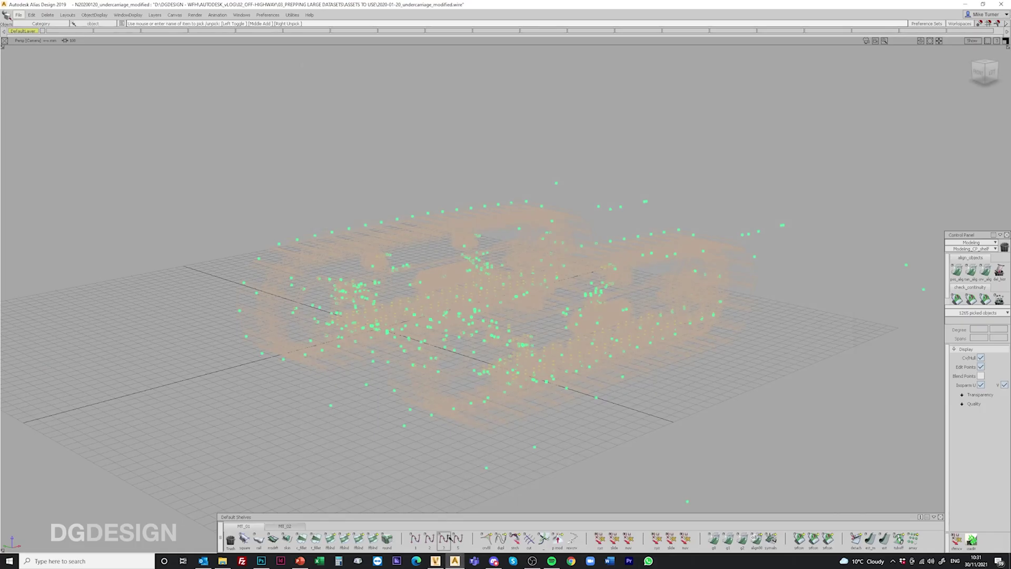
Switch to VRED, collapse the original undercarriage node and import 2020-01-20_undercarriage_modified with Low tessellation quality
left_click(436, 561)
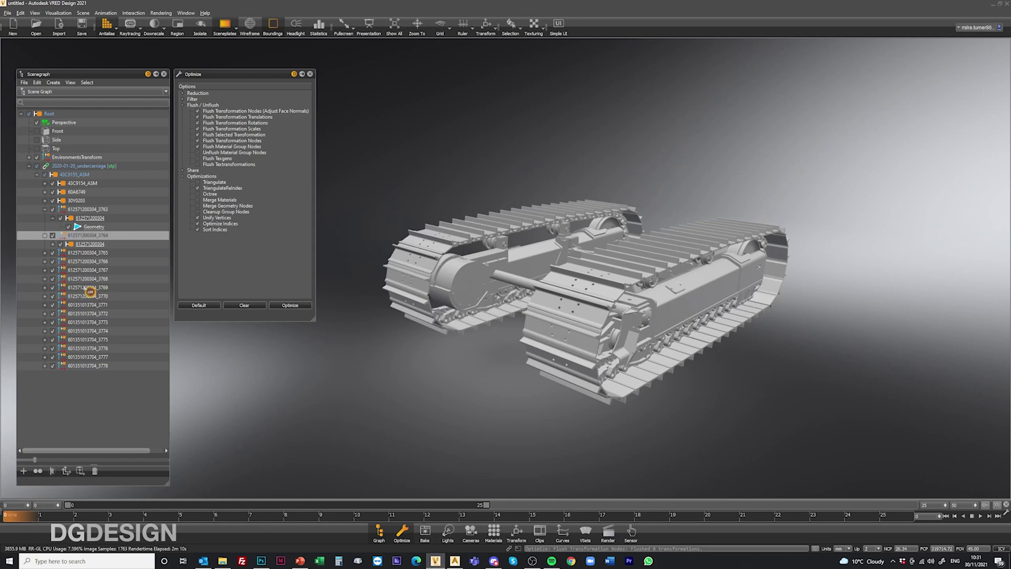
left_click(29, 166)
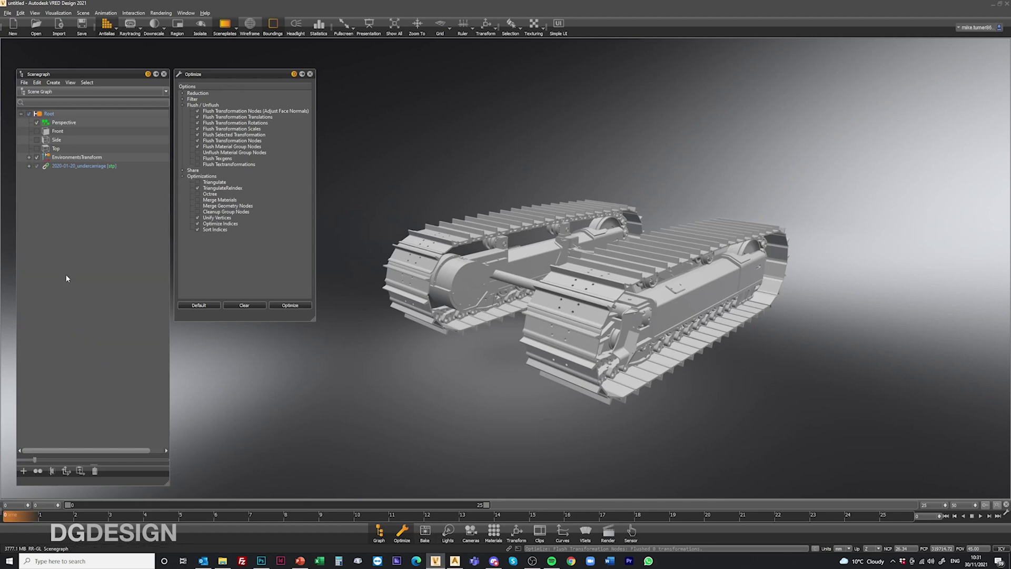
left_click(59, 25)
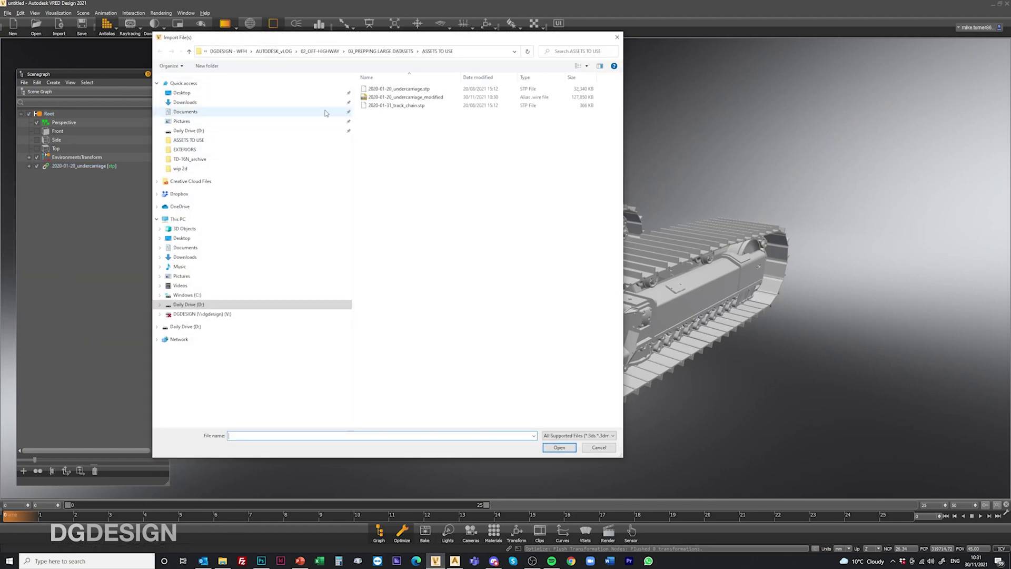
left_click(394, 98)
left_click(559, 447)
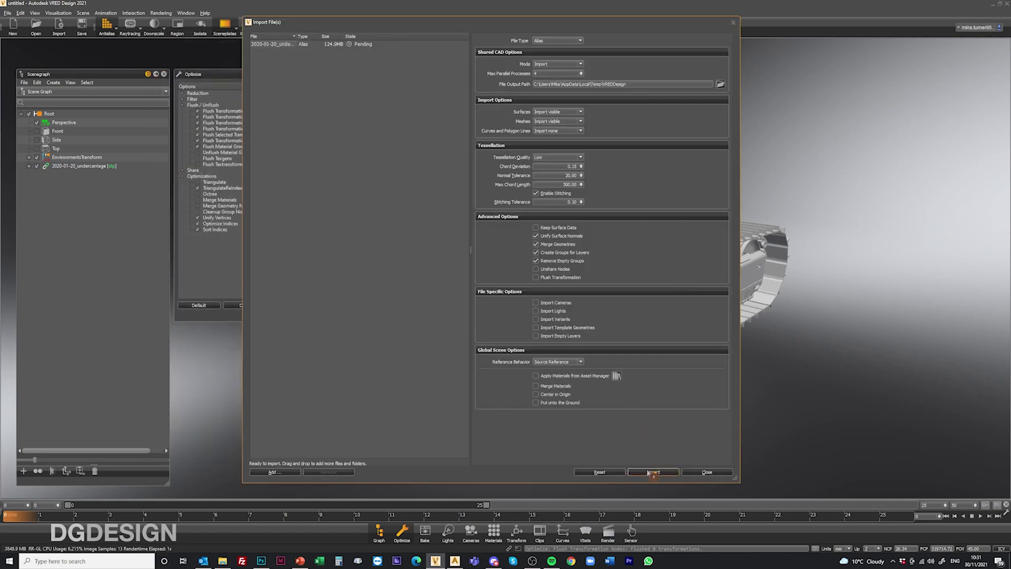
left_click(653, 472)
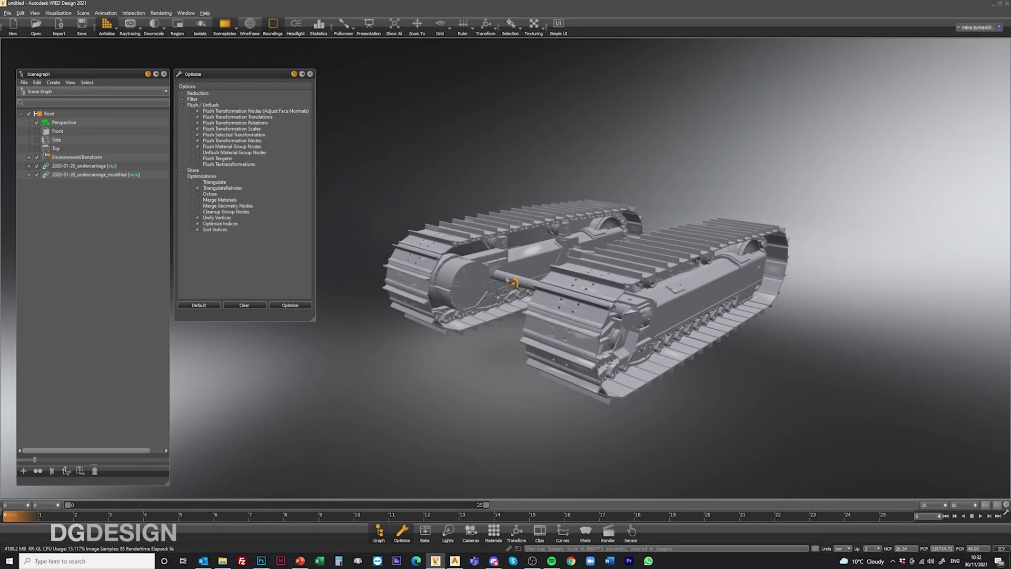
Move the imported 2020-01-20_undercarriage_modified model along its green axis beside the original undercarriage, and close the Optimize window
left_click(82, 175)
left_click(486, 27)
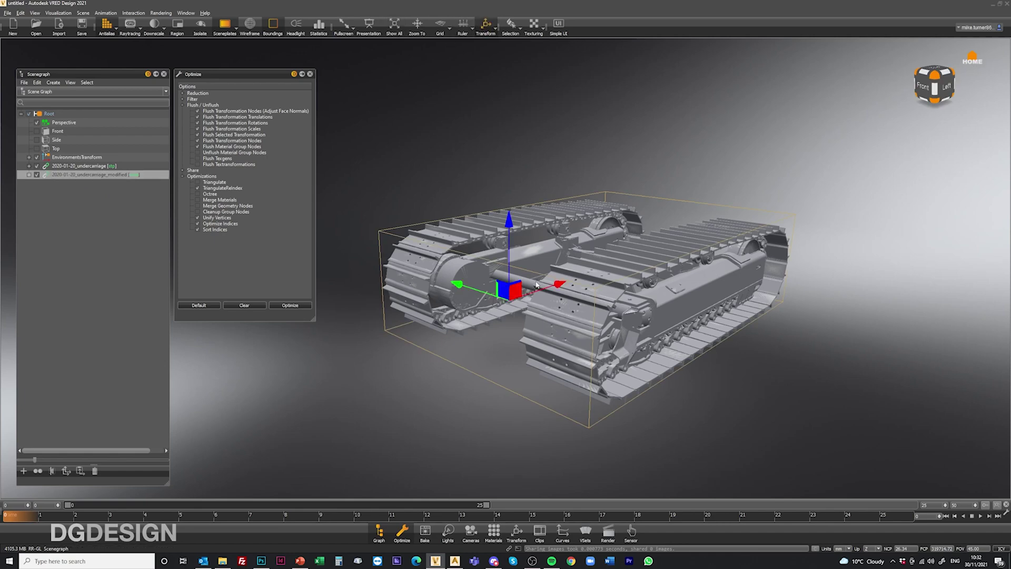
left_click_drag(455, 286, 814, 386)
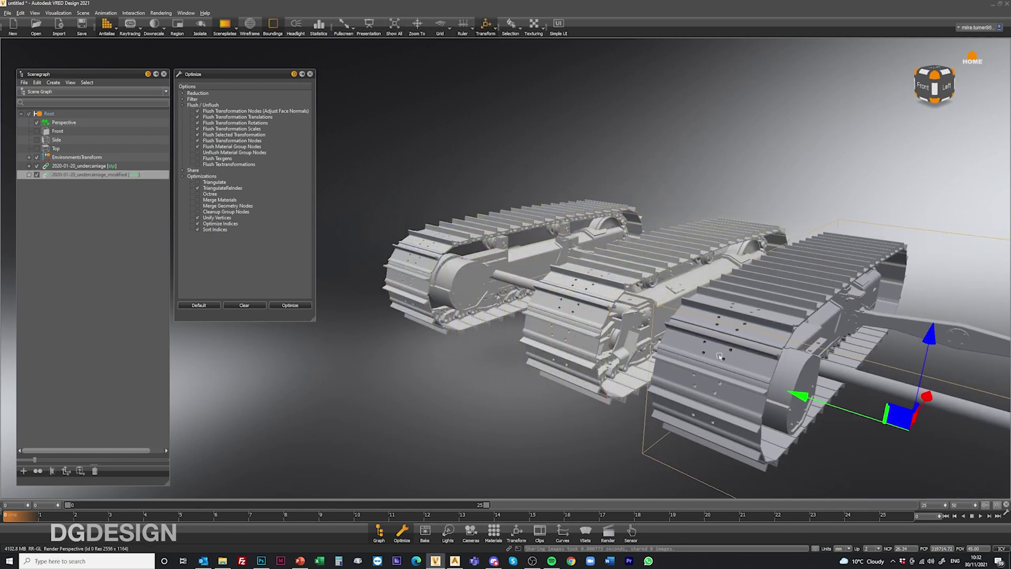
scroll(443, 224, "down", 5)
left_click_drag(437, 225, 390, 182, "alt")
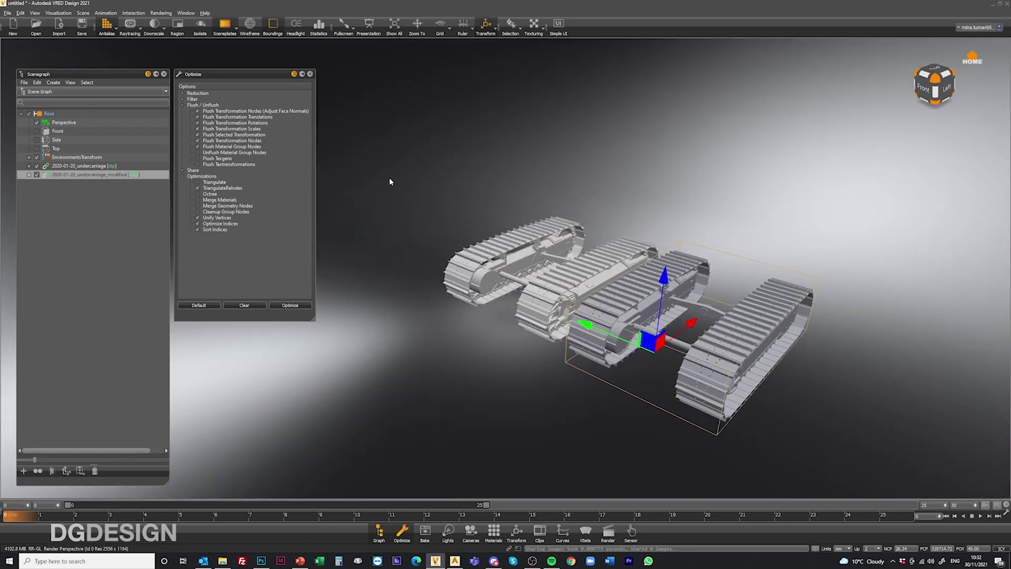
left_click(310, 74)
left_click_drag(423, 282, 324, 211)
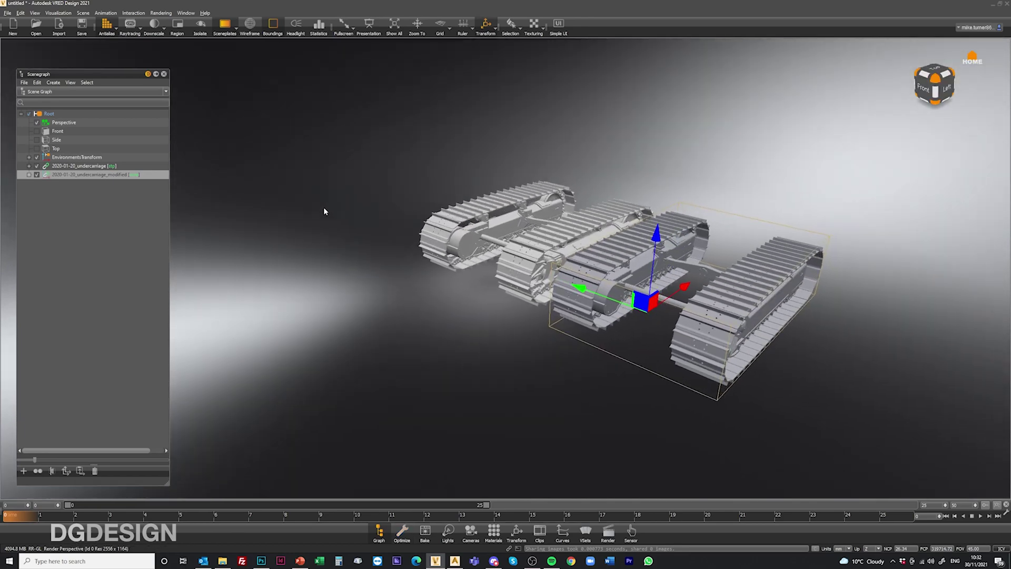
Expand the 2020-01-20_undercarriage_modified node and look through its list of shells
left_click(28, 175)
scroll(65, 187, "down", 20)
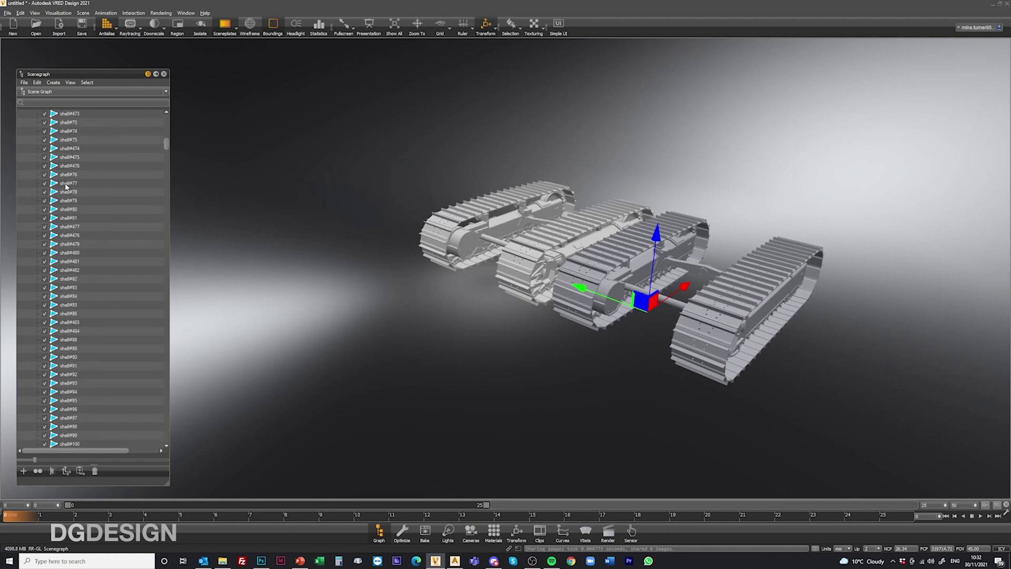
left_click_drag(165, 154, 185, 92)
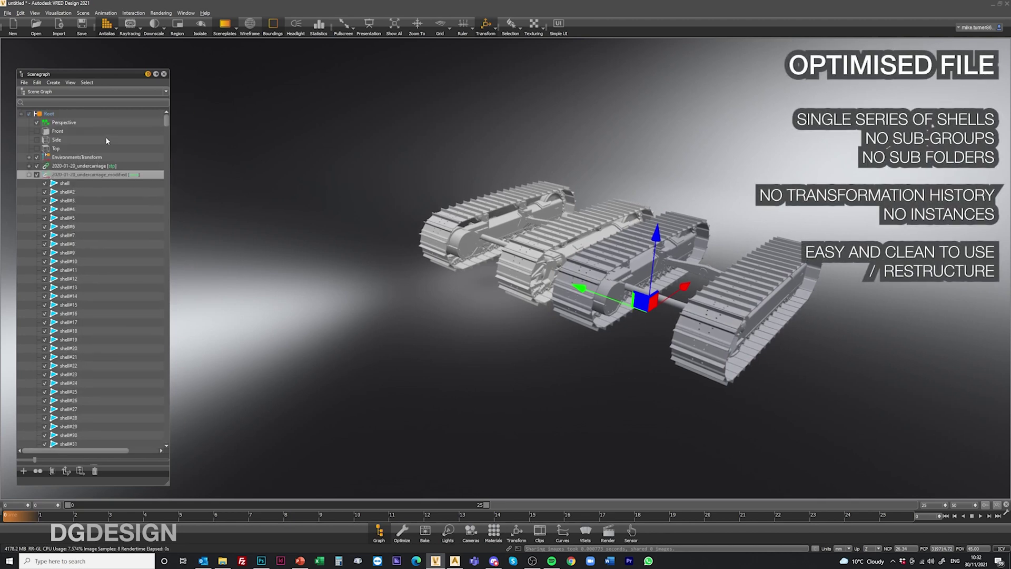
Select every shell under 2020-01-20_undercarriage_modified, from the first to shell#1265, and group them
left_click(66, 184)
left_click_drag(167, 121, 173, 447)
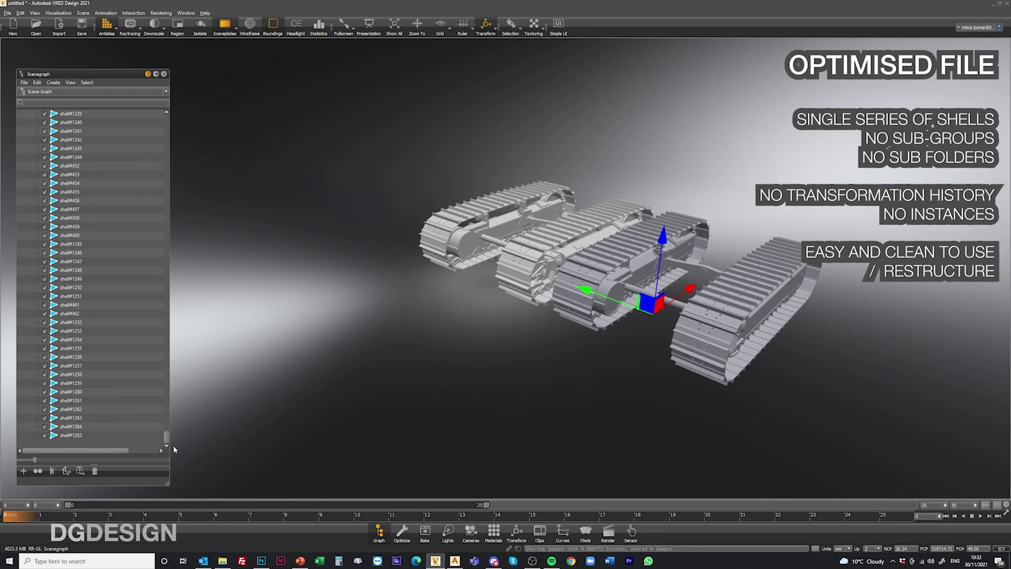
left_click(71, 435, "shift")
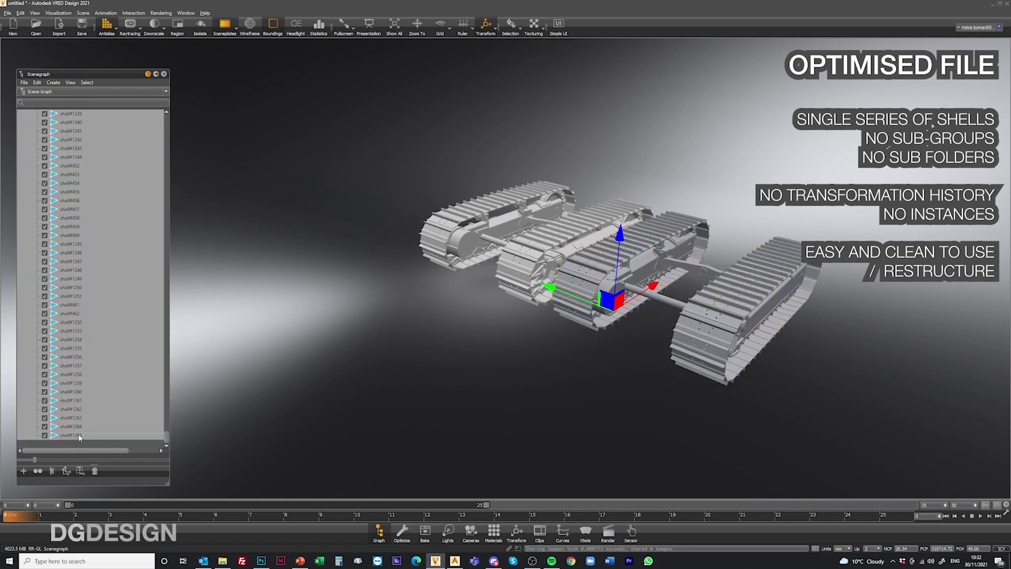
key("ctrl+g")
left_click_drag(74, 183, 75, 191)
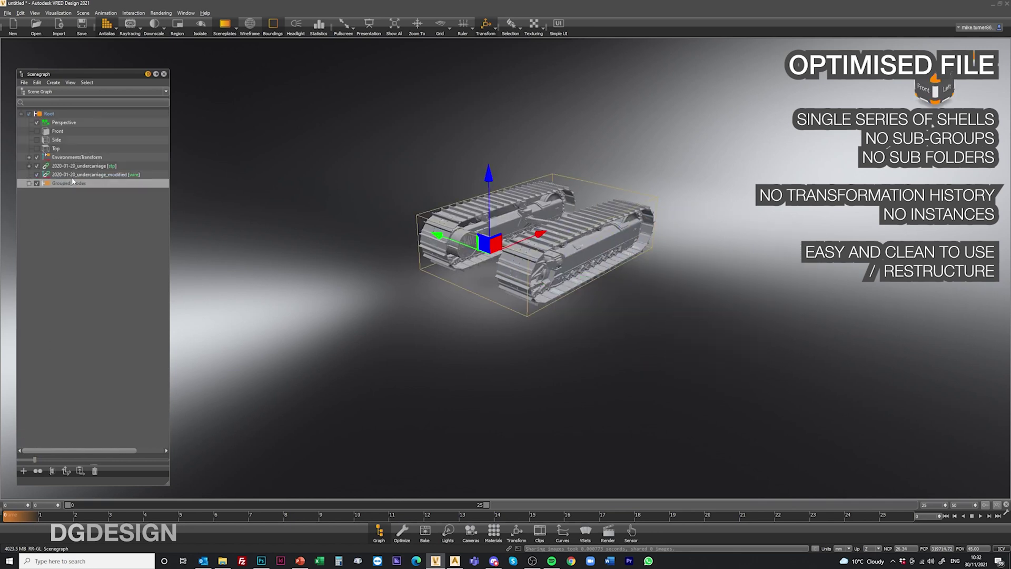
Delete the emptied 2020-01-20_undercarriage_modified node and move Grouped_Nodes along its green axis beside the original undercarriage
left_click(75, 175)
key("Delete")
left_click(92, 176)
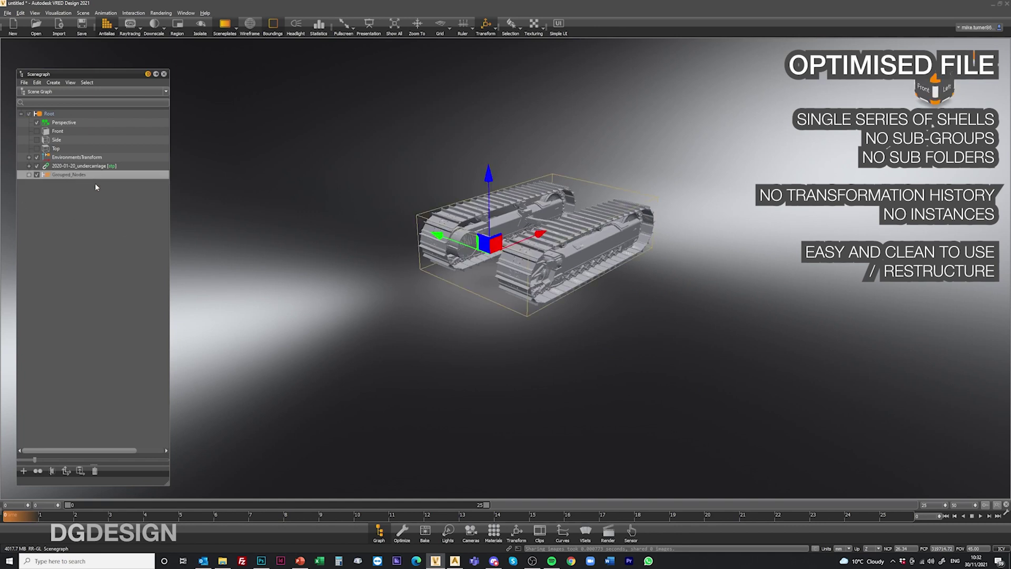
left_click_drag(434, 232, 672, 296)
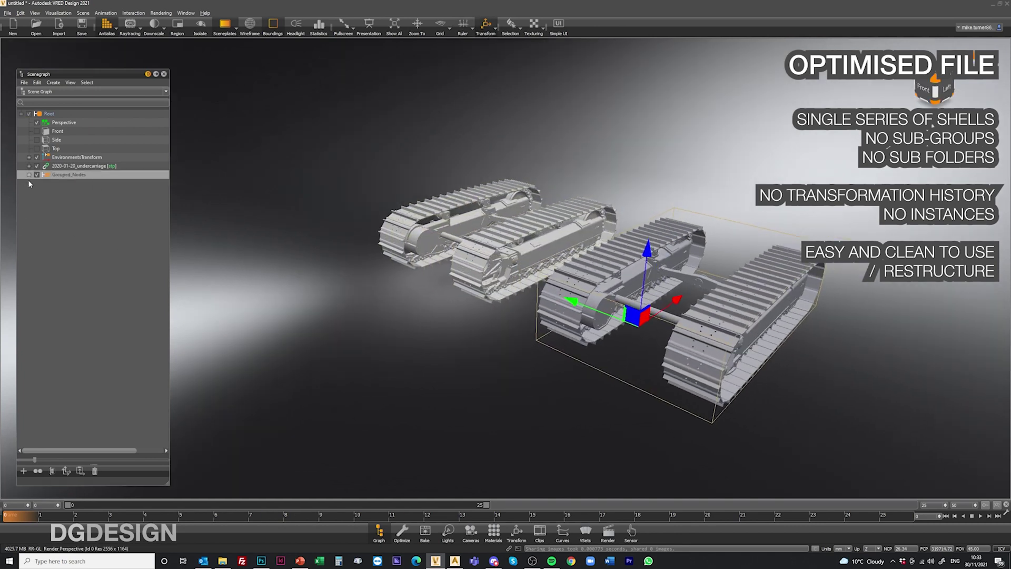
Check the shells inside Grouped_Nodes, collapse the group and inspect the optimized undercarriage from the back
left_click(28, 175)
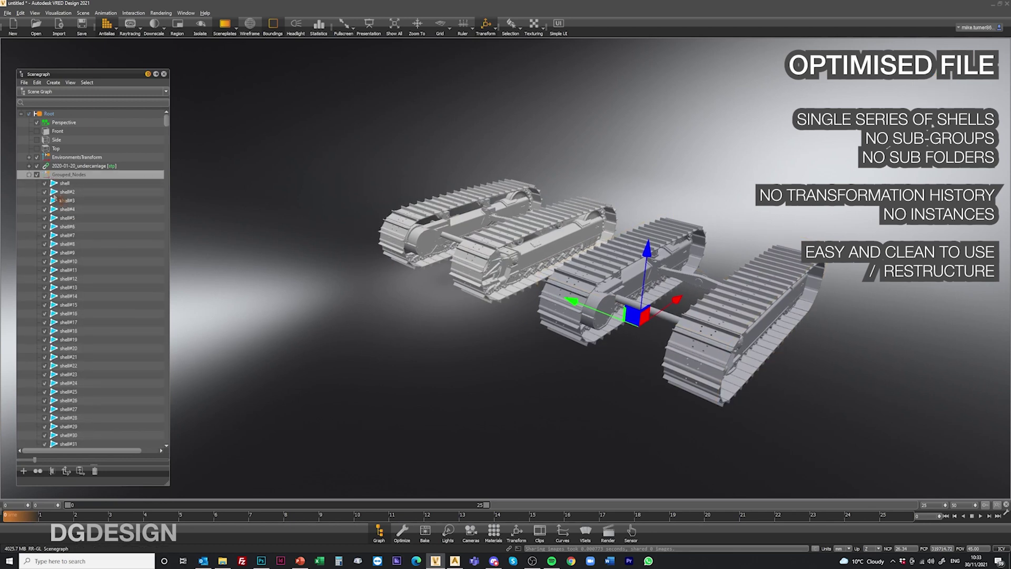
left_click(29, 175)
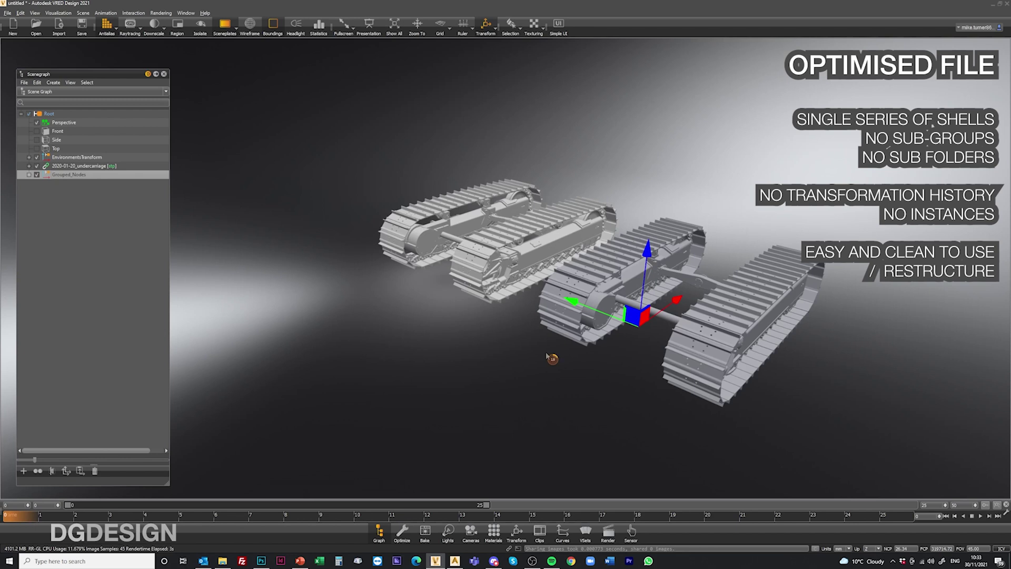
left_click(749, 281)
left_click_drag(629, 295, 504, 348, "alt")
right_click_drag(504, 348, 503, 384, "alt")
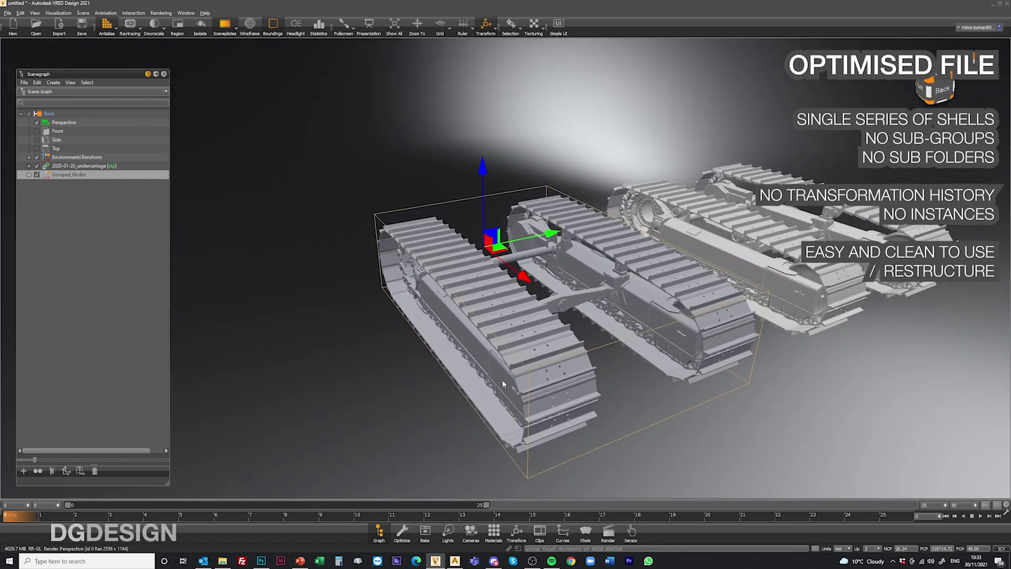
left_click_drag(502, 384, 505, 385)
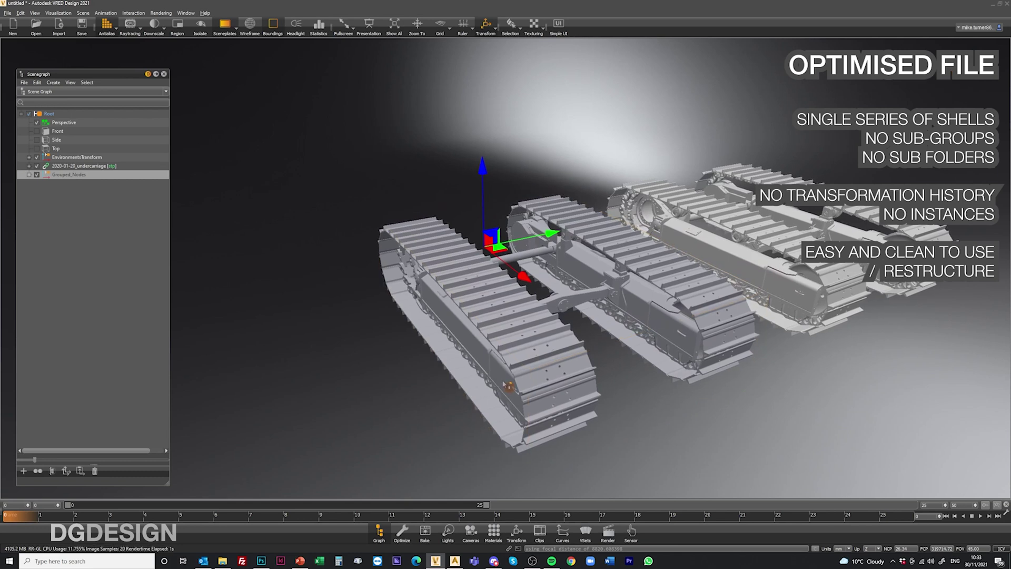